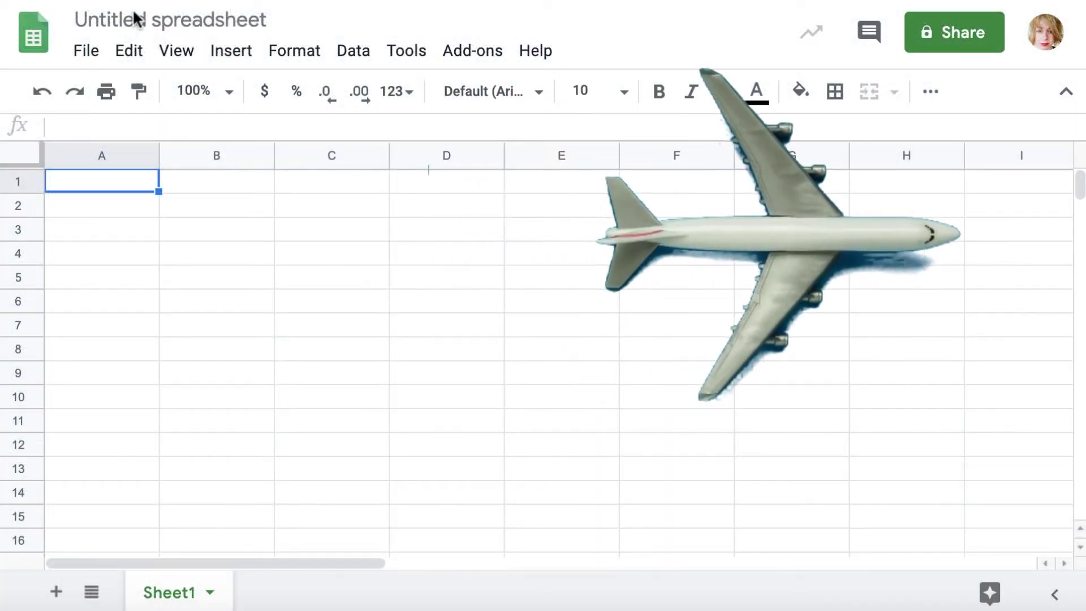
Title the spreadsheet 'Salesforce Data Export' and rename Sheet1 to Leads
left_click(134, 11)
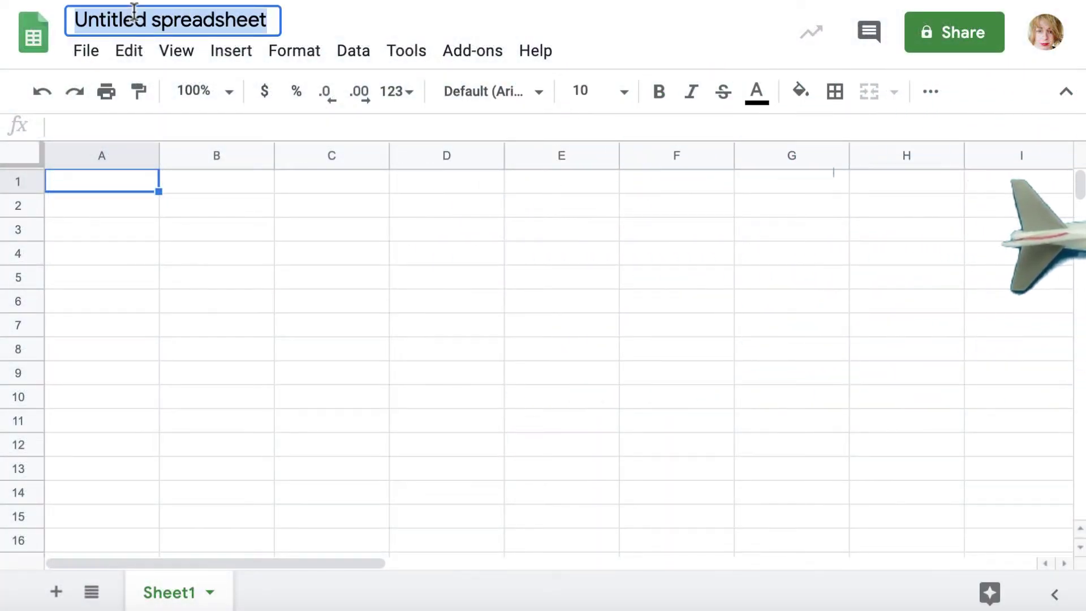
type("Salesforce Data Export")
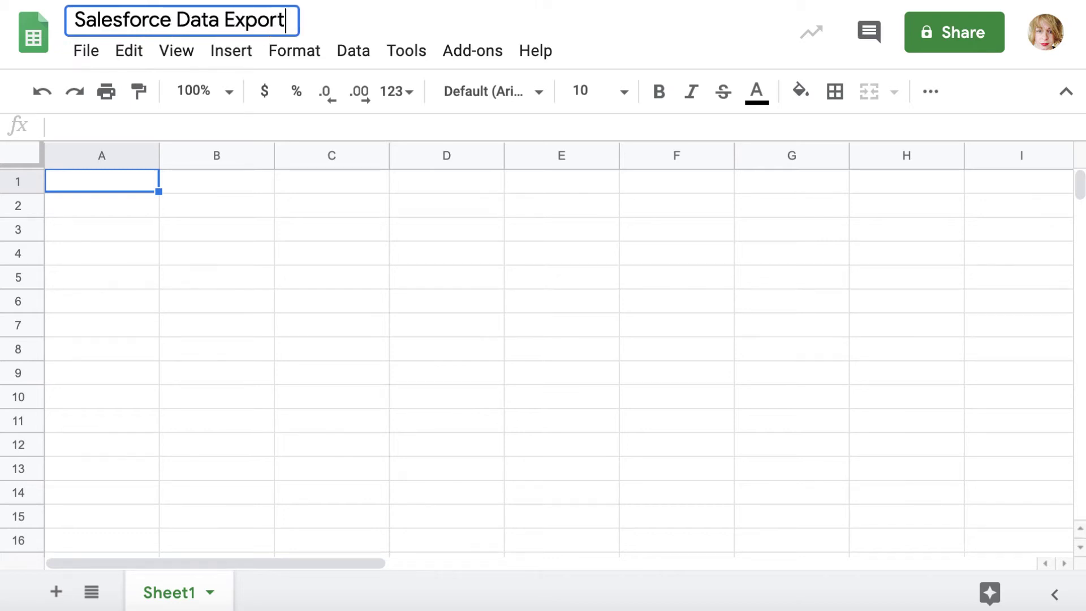
double_click(172, 592)
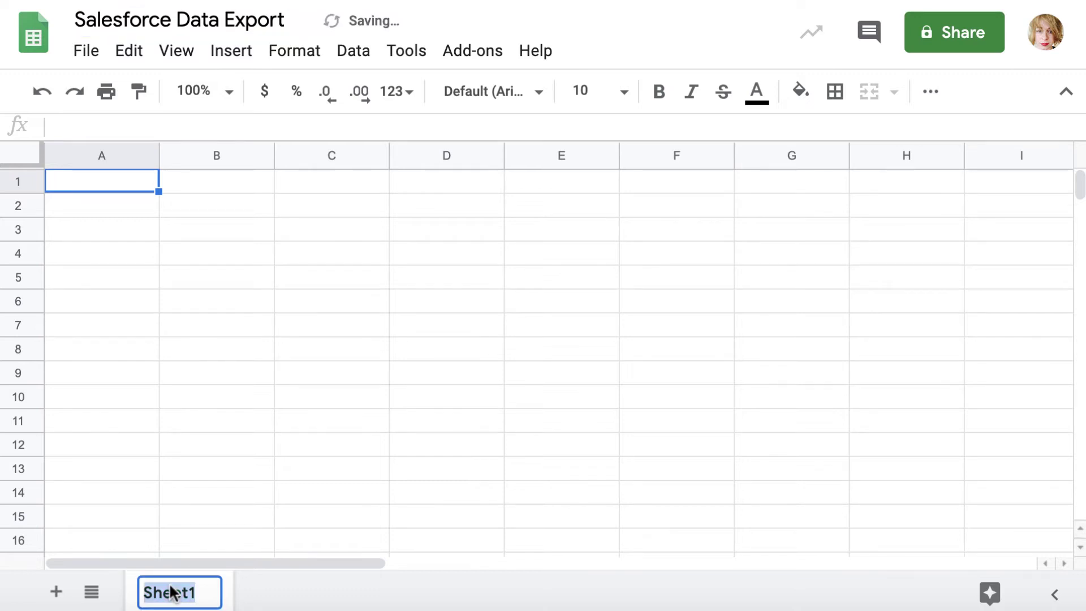
type("Leads")
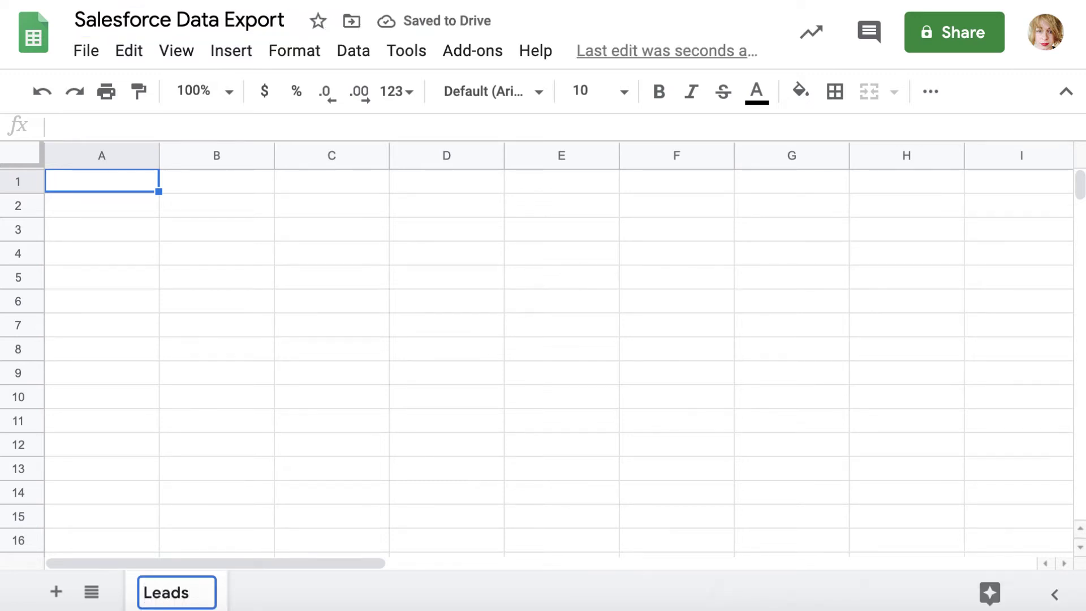
key("Return")
Add a second sheet named Opportunities, then load import2.com
left_click(55, 592)
double_click(273, 592)
type("Opport")
key("BackSpace")
type("rtunities")
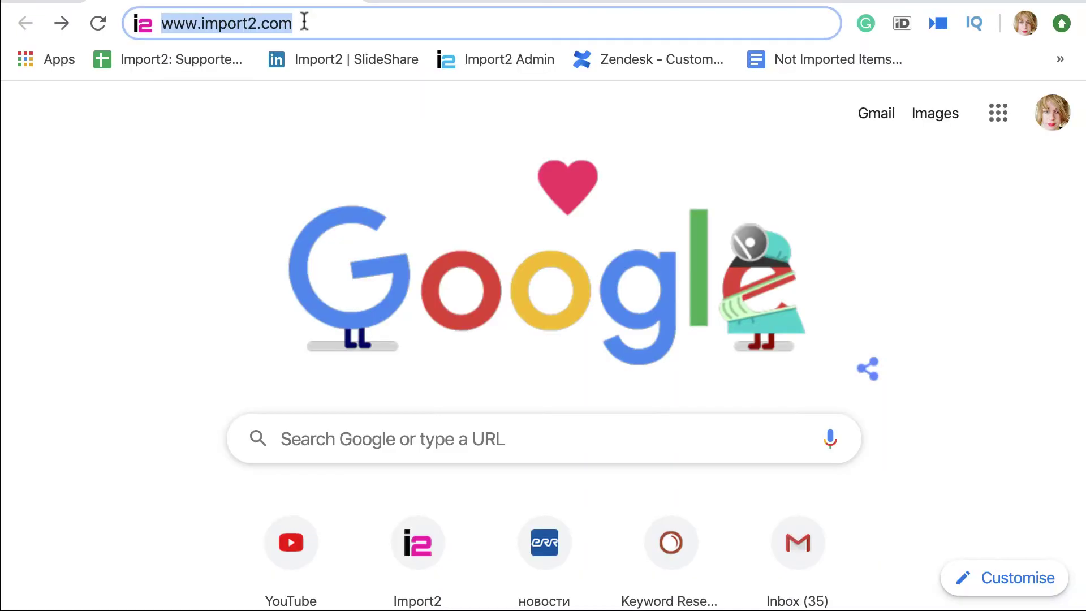
key("Return")
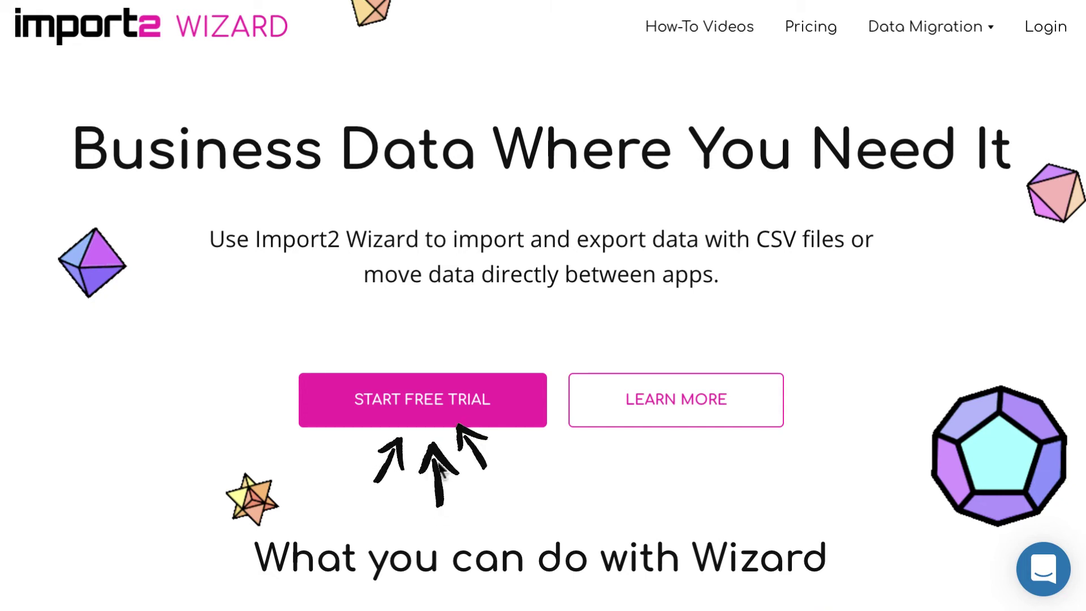
Sign up for a free trial with the user's name, e-mail and password, opting in to product updates
left_click(436, 407)
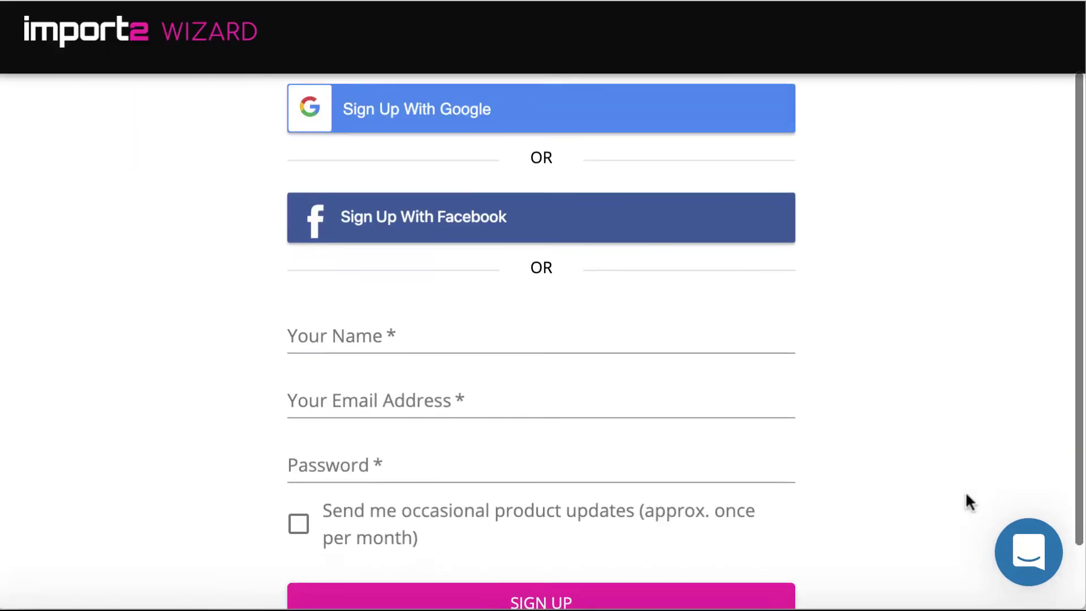
scroll(965, 491, "down", 2)
left_click(528, 269)
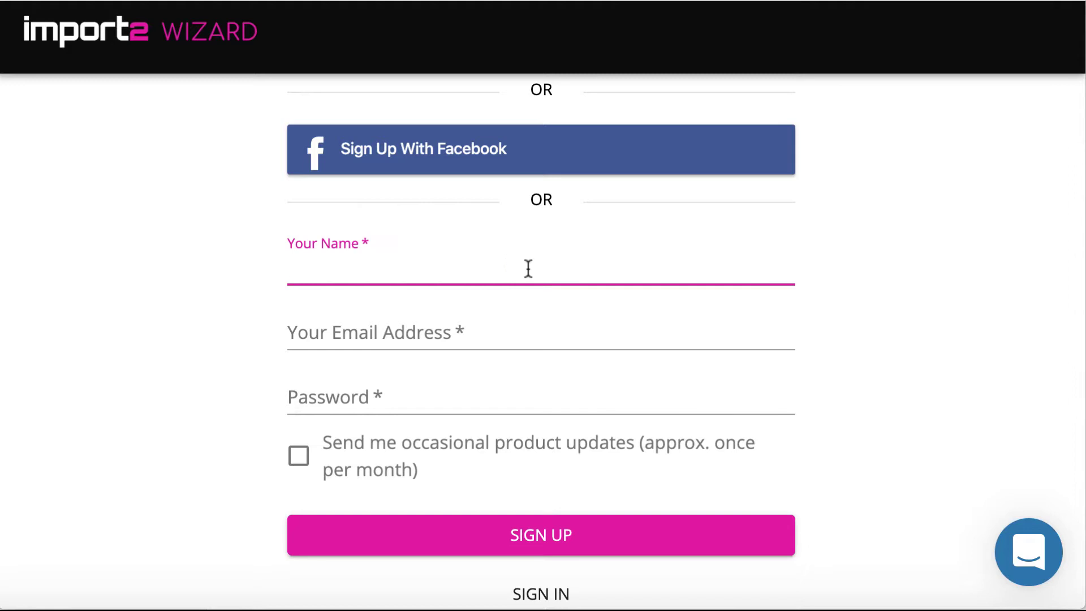
type("JANA")
left_click(497, 337)
left_click(465, 394)
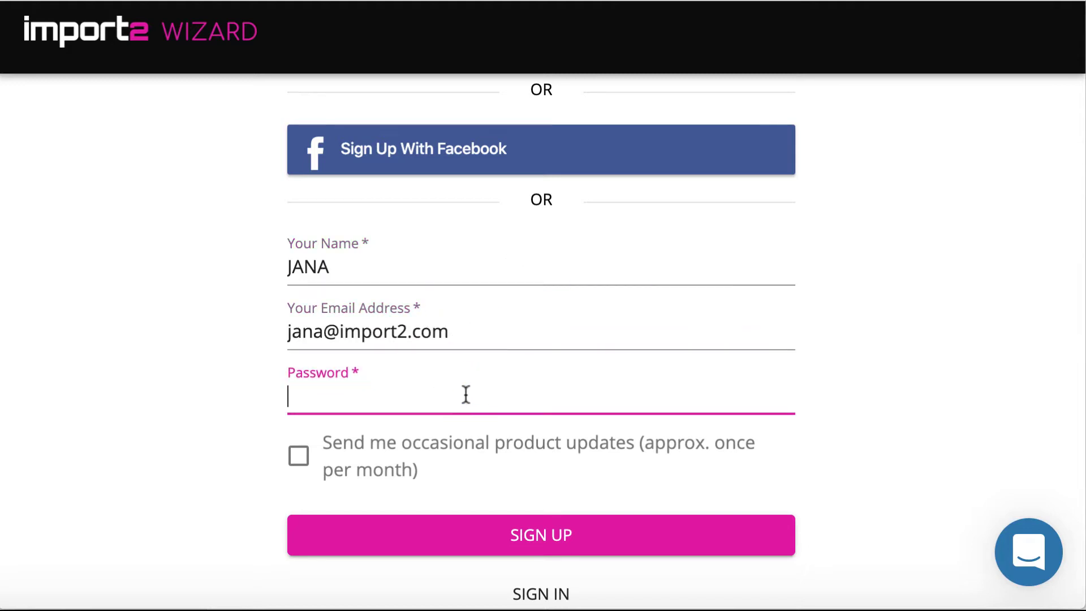
left_click(298, 455)
left_click(507, 532)
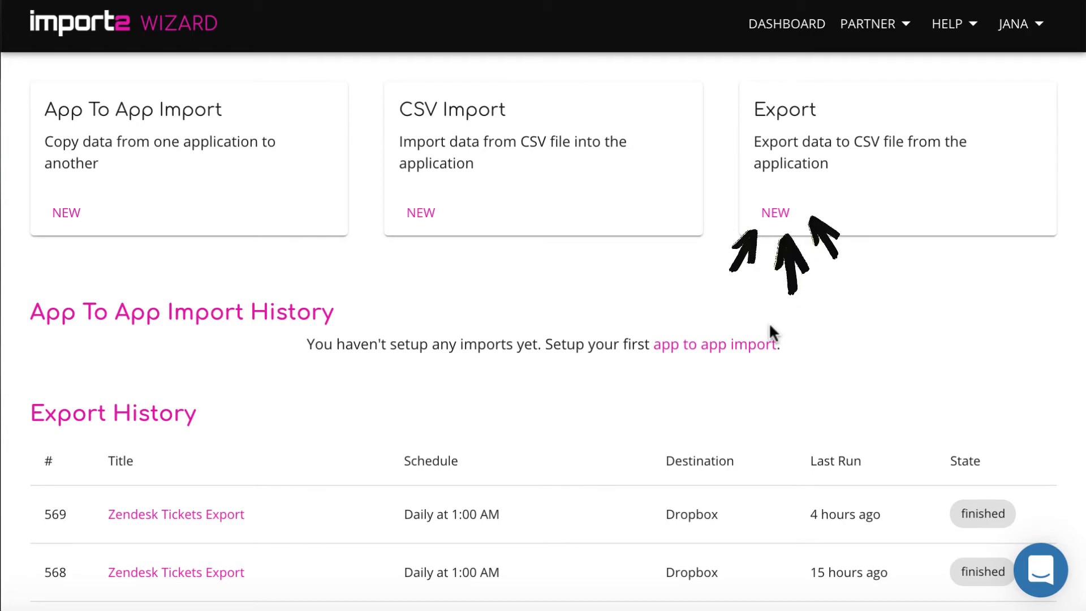
Start a new export and choose to add a new source connection
left_click(773, 214)
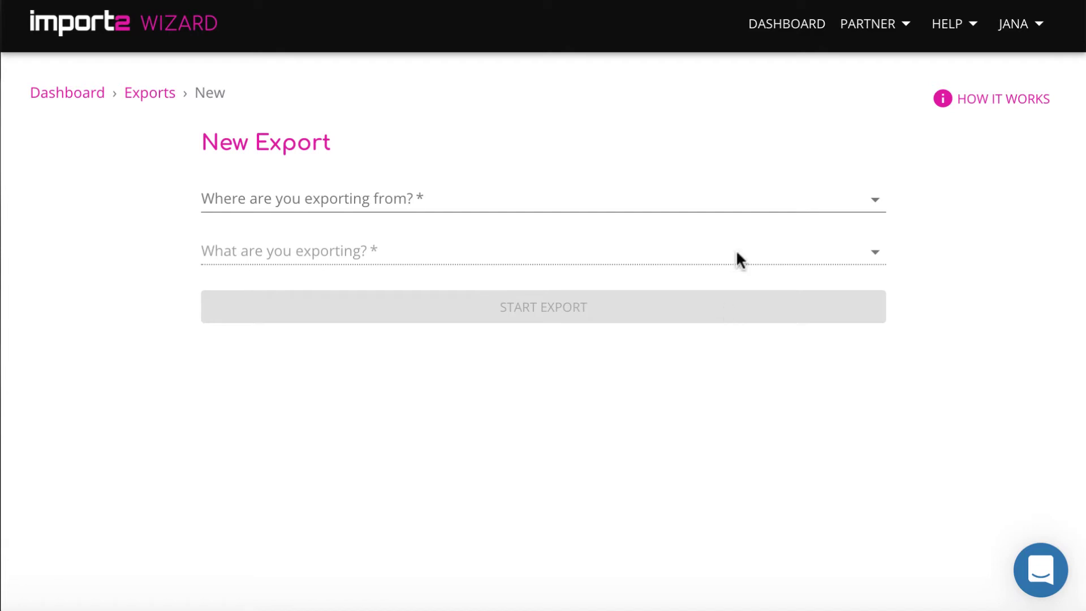
left_click(744, 202)
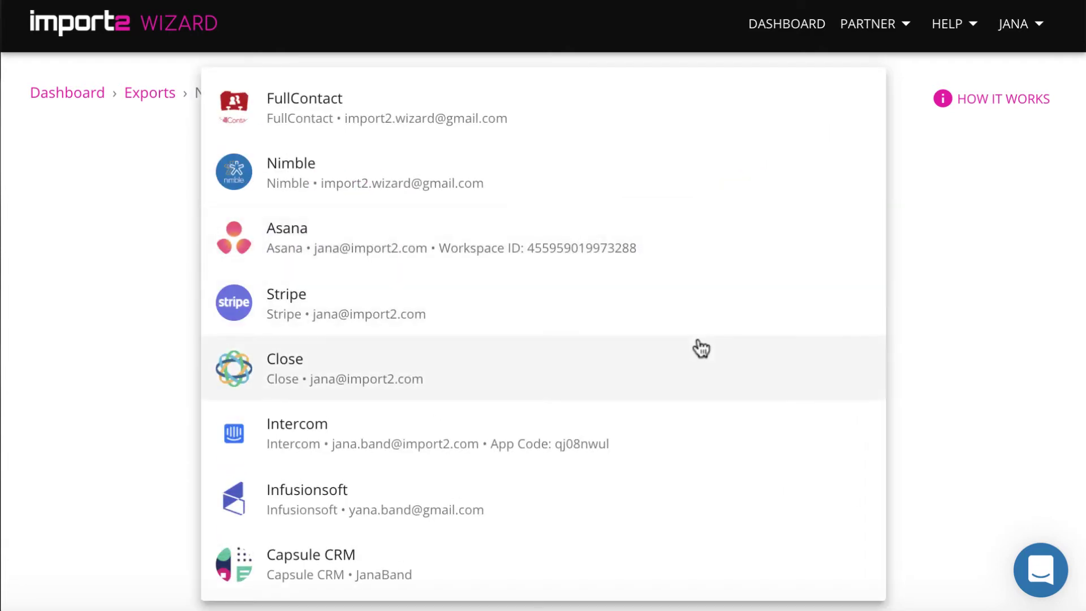
scroll(698, 345, "down", 15)
scroll(700, 347, "down", 2)
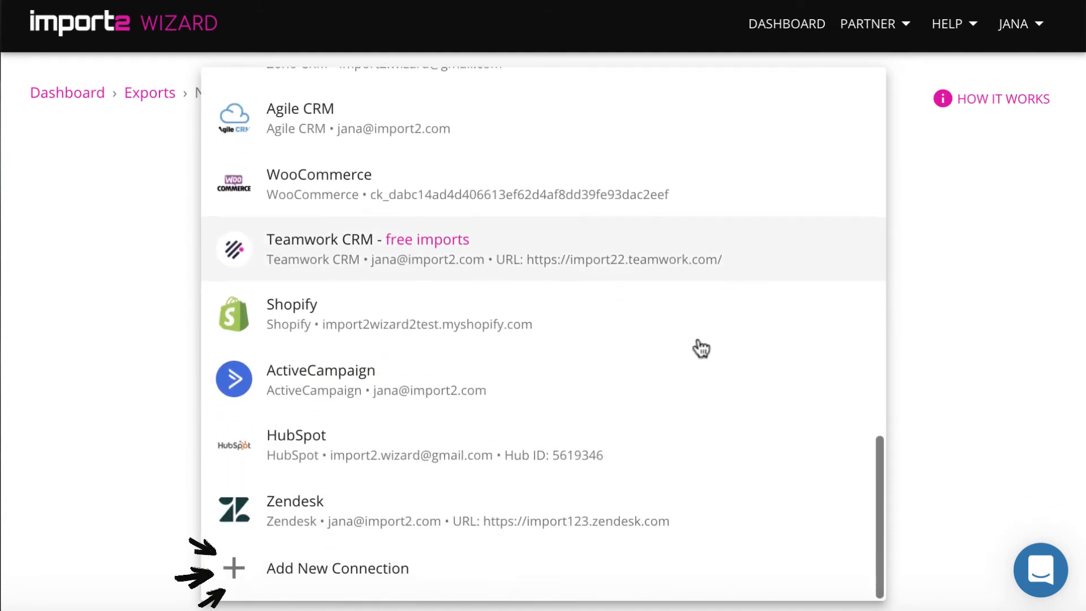
left_click(382, 579)
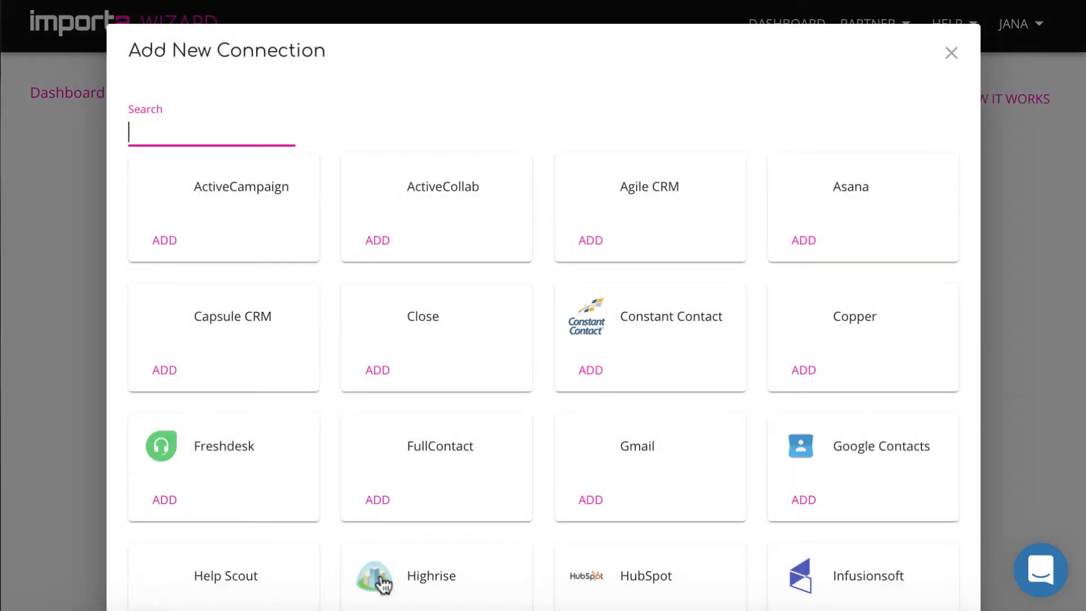
Connect a Salesforce account and allow Import2 access to its data
scroll(481, 487, "down", 7)
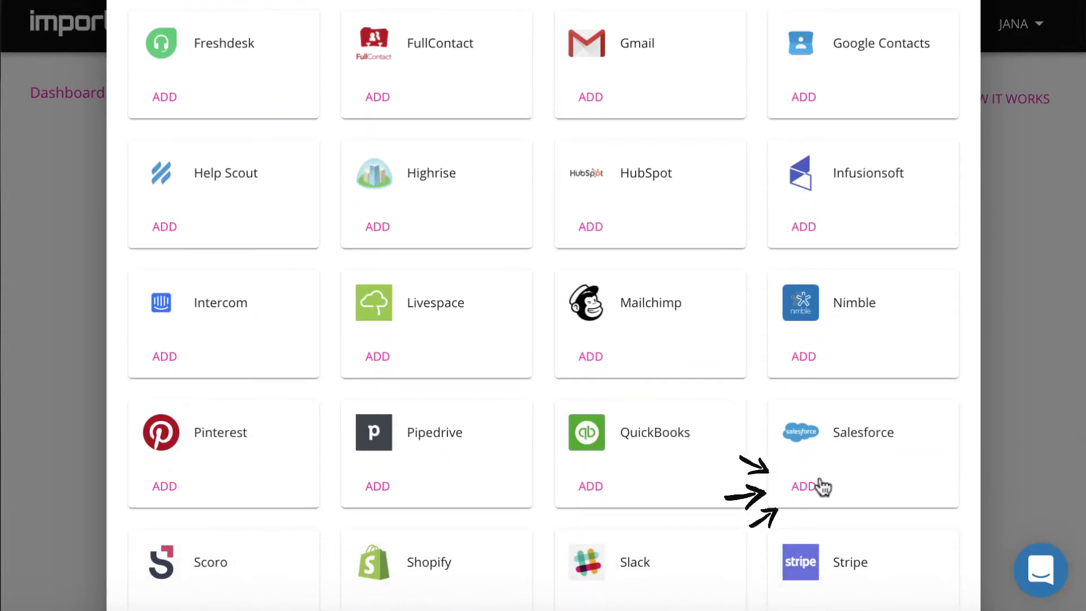
left_click(815, 495)
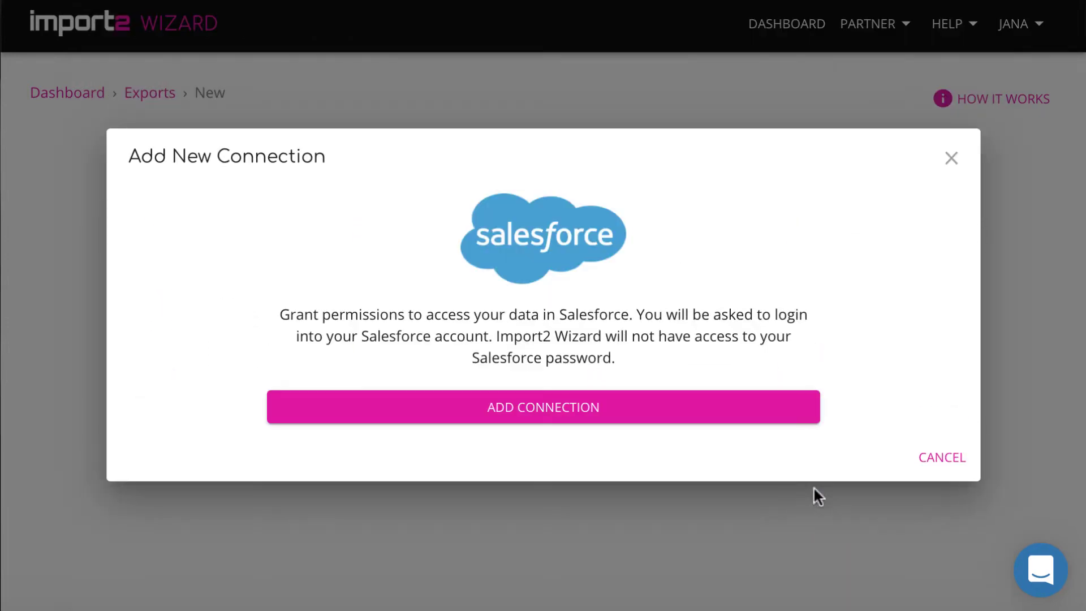
left_click(626, 413)
scroll(533, 475, "down", 6)
left_click(536, 479)
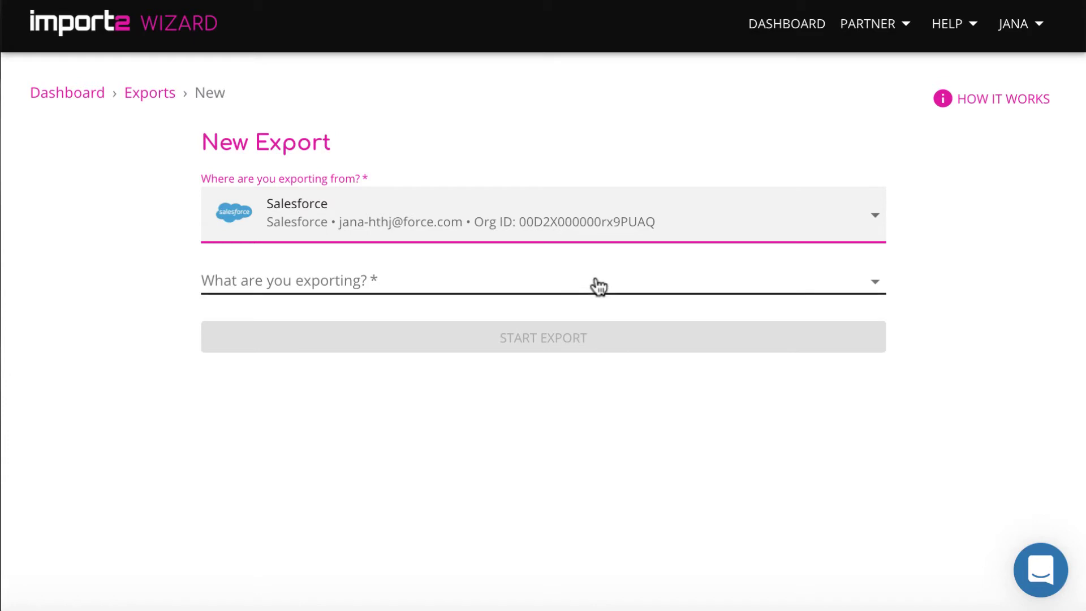
left_click(597, 283)
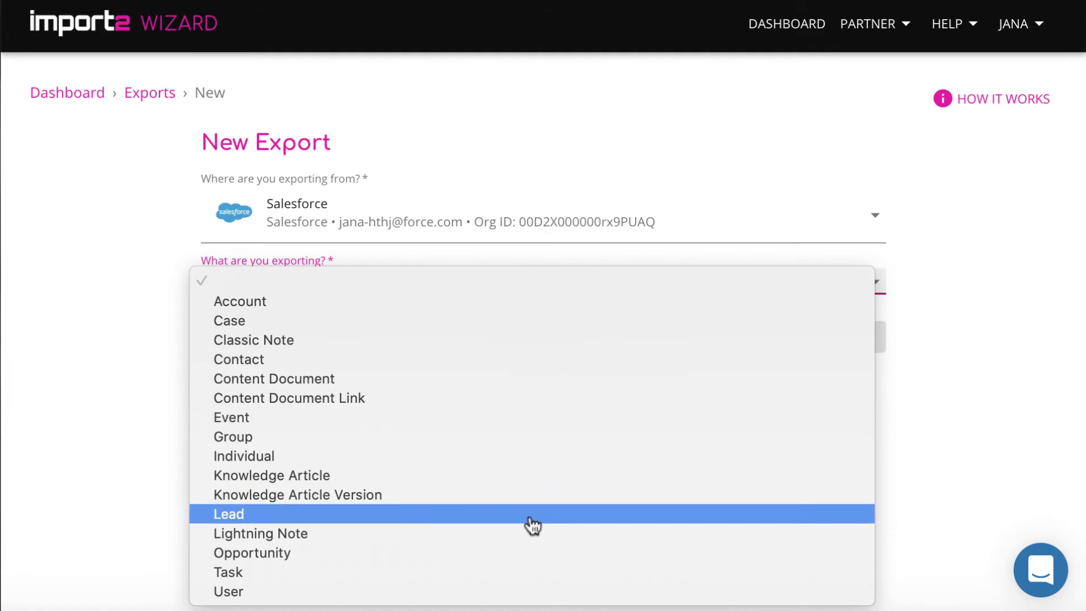
Pick Lead as the Salesforce object and start the export
left_click(530, 516)
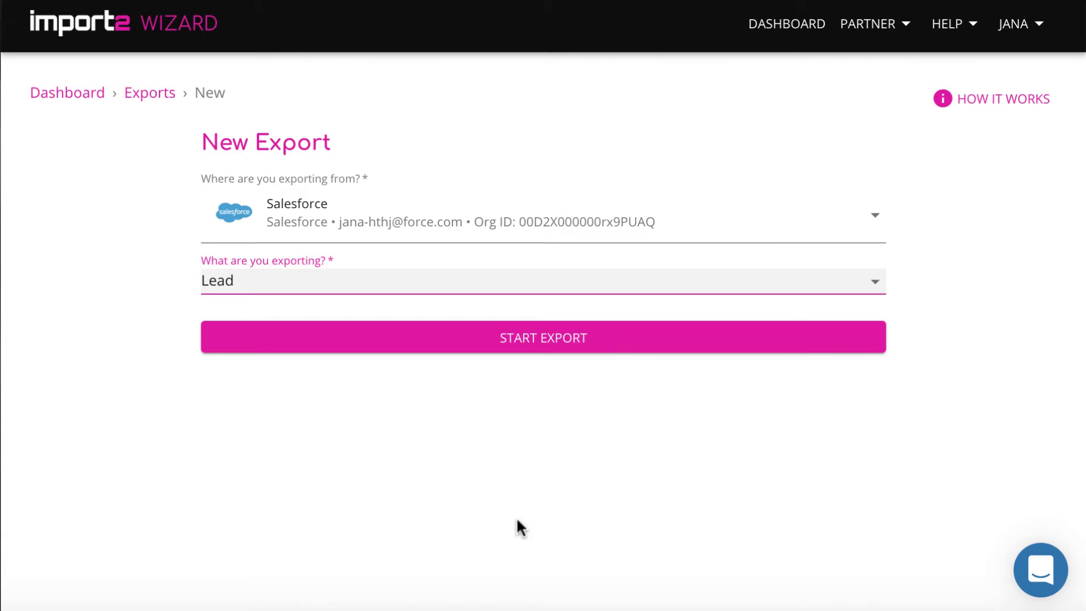
left_click(578, 346)
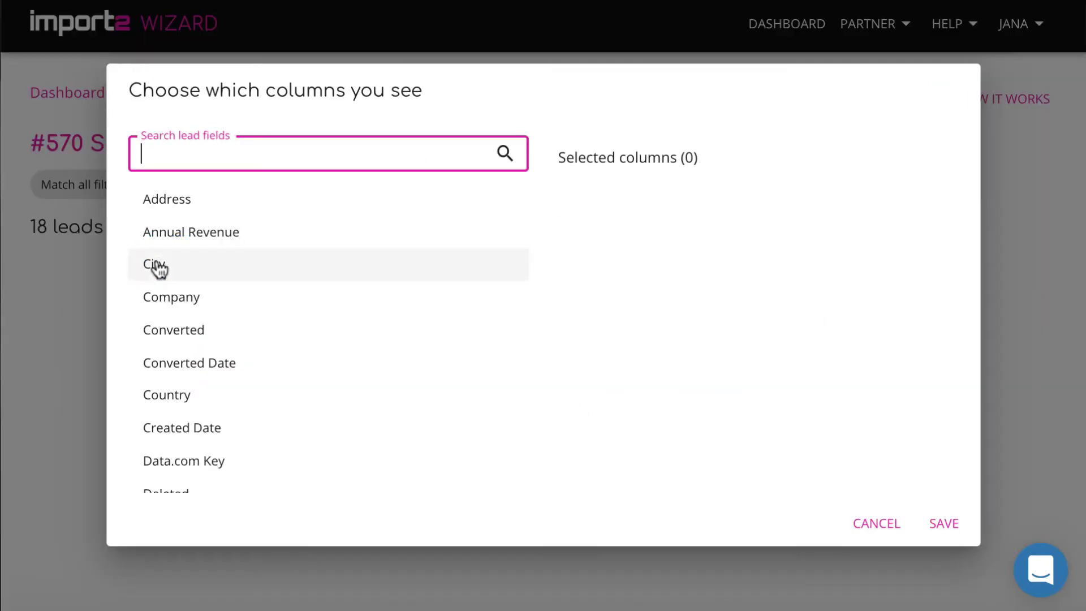
Add City, Email, Employees, Full Name, Industry, Lead ID, Lead Source, Phone, State/Province, Status, Street and Title columns
left_click(158, 265)
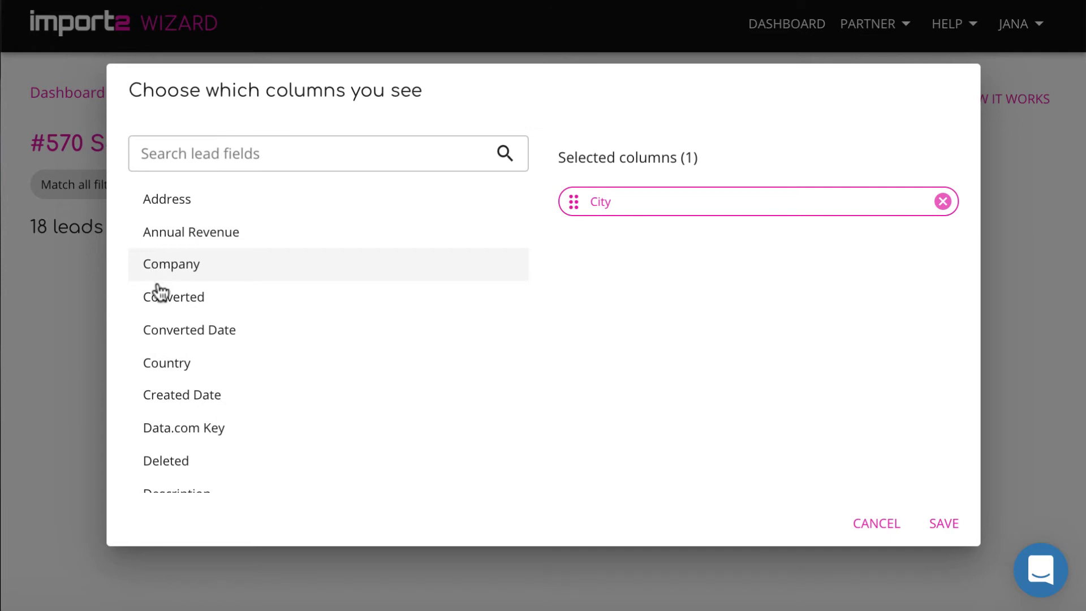
scroll(182, 363, "down", 3)
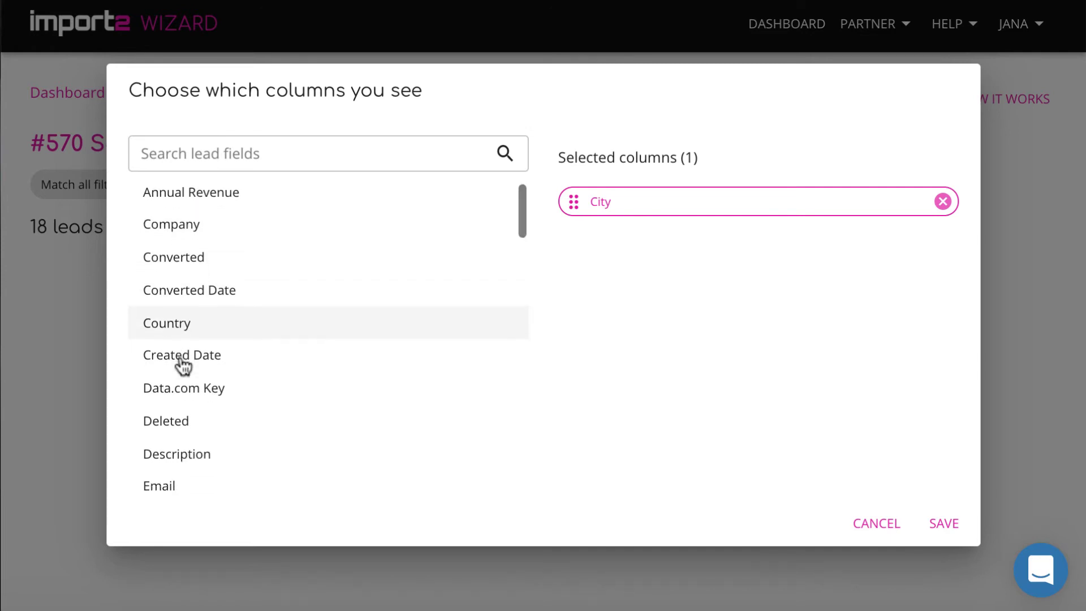
left_click(158, 371)
scroll(161, 372, "down", 2)
left_click(164, 332)
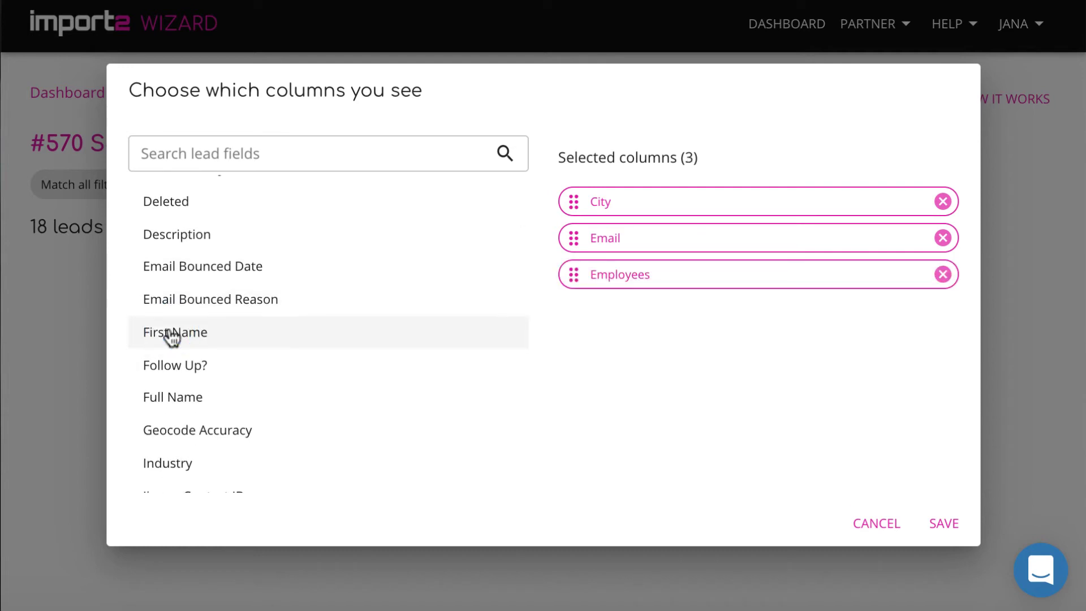
scroll(170, 340, "down", 1)
left_click(164, 331)
left_click(165, 371)
scroll(164, 370, "down", 4)
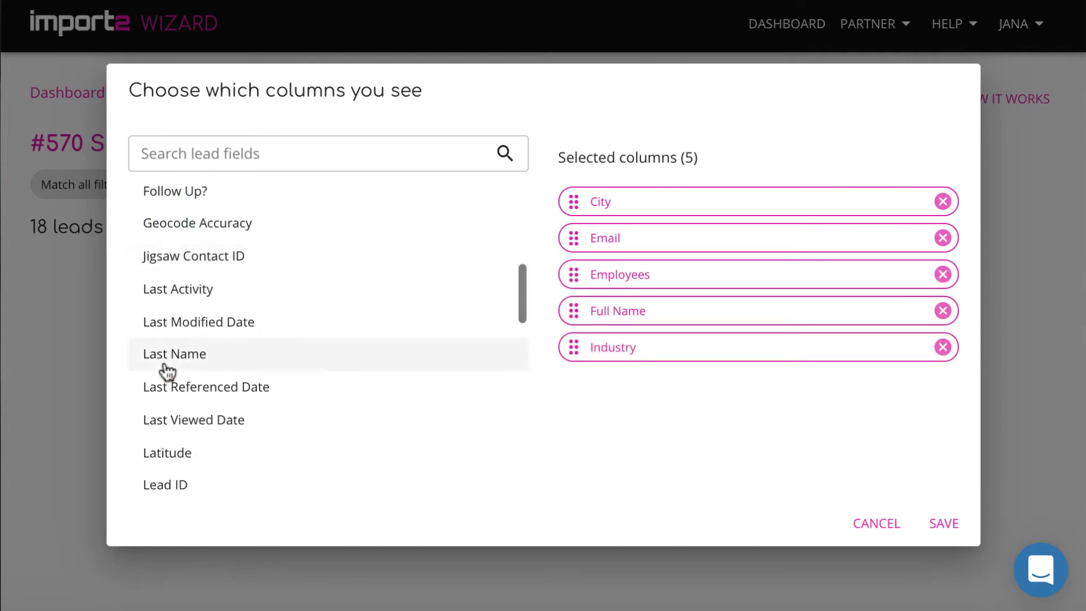
left_click(165, 371)
left_click(165, 373)
scroll(163, 375, "down", 3)
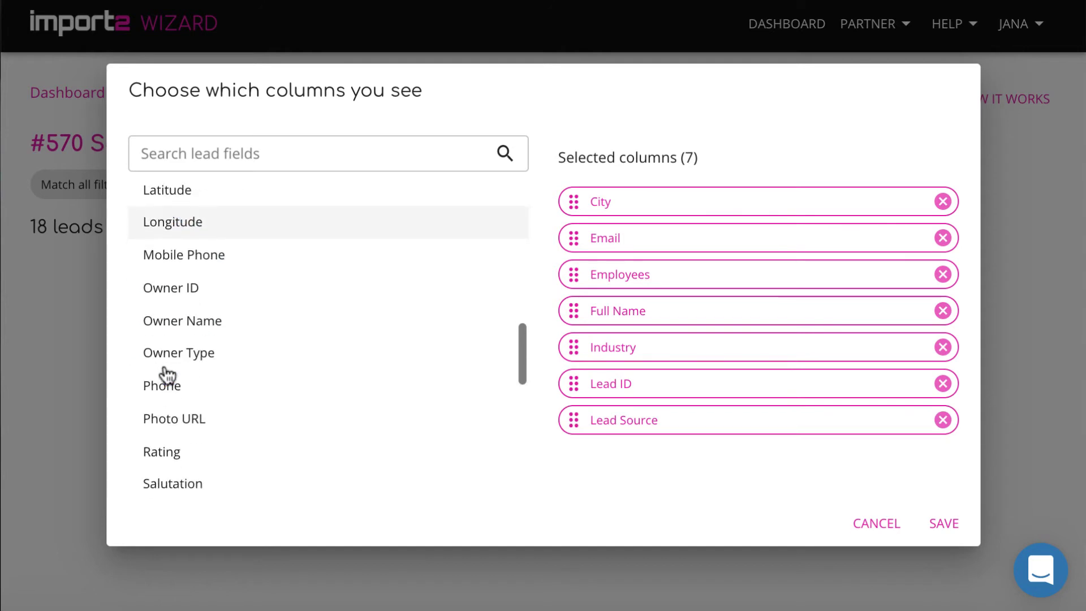
left_click(167, 369)
scroll(170, 364, "down", 4)
left_click(177, 324)
left_click(177, 324)
left_click(178, 326)
left_click(158, 357)
Move Status to the first and Full Name to the second column, then save
scroll(161, 358, "down", 5)
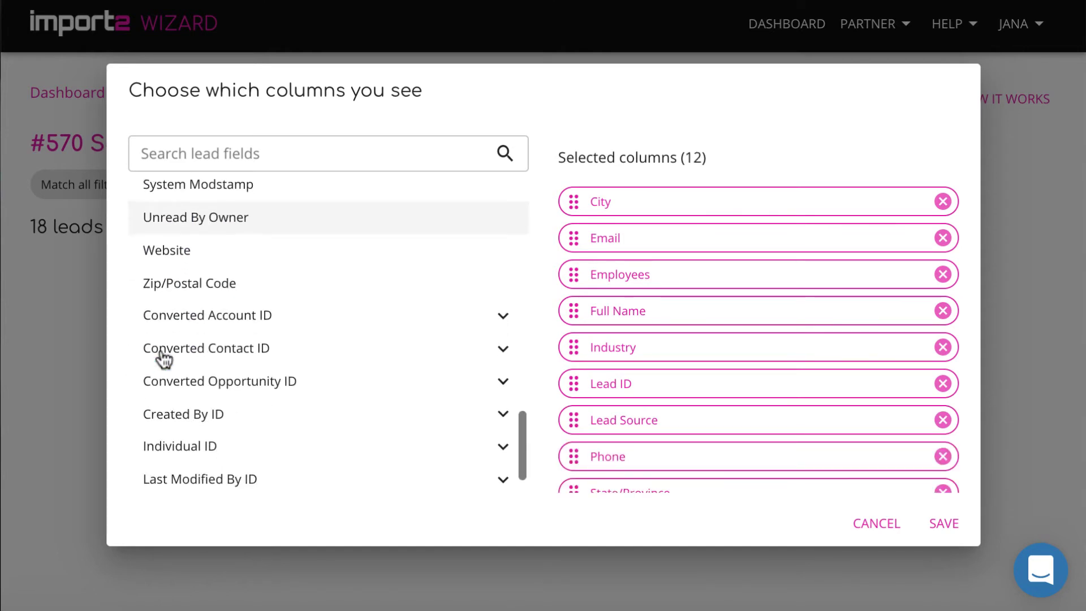
scroll(735, 388, "down", 2)
scroll(735, 388, "down", 2)
left_click_drag(577, 404, 575, 196)
left_click_drag(576, 345, 579, 315)
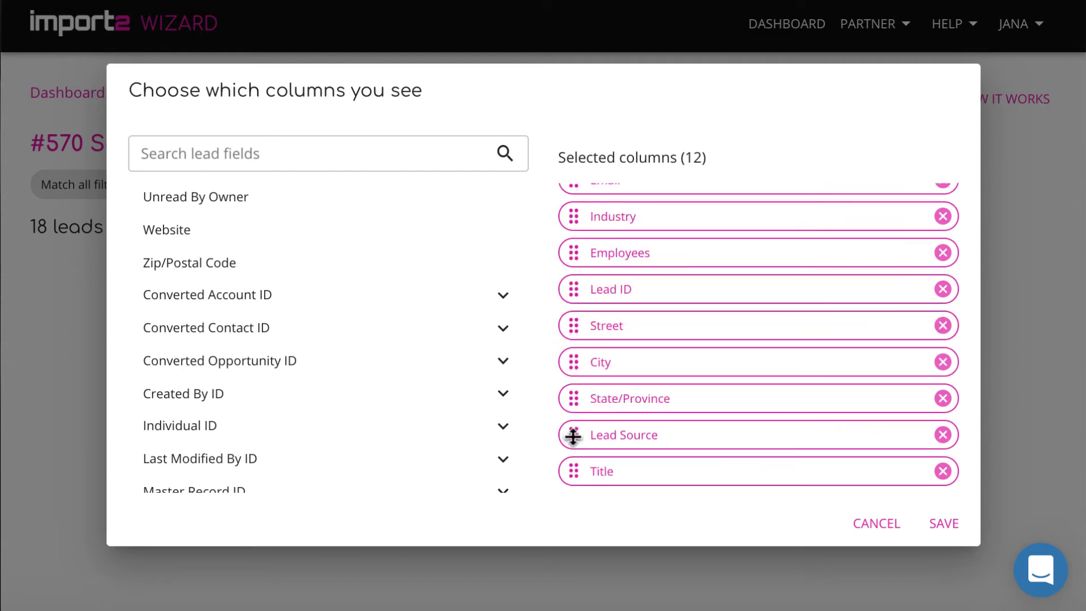
scroll(573, 436, "up", 1)
scroll(573, 437, "up", 1)
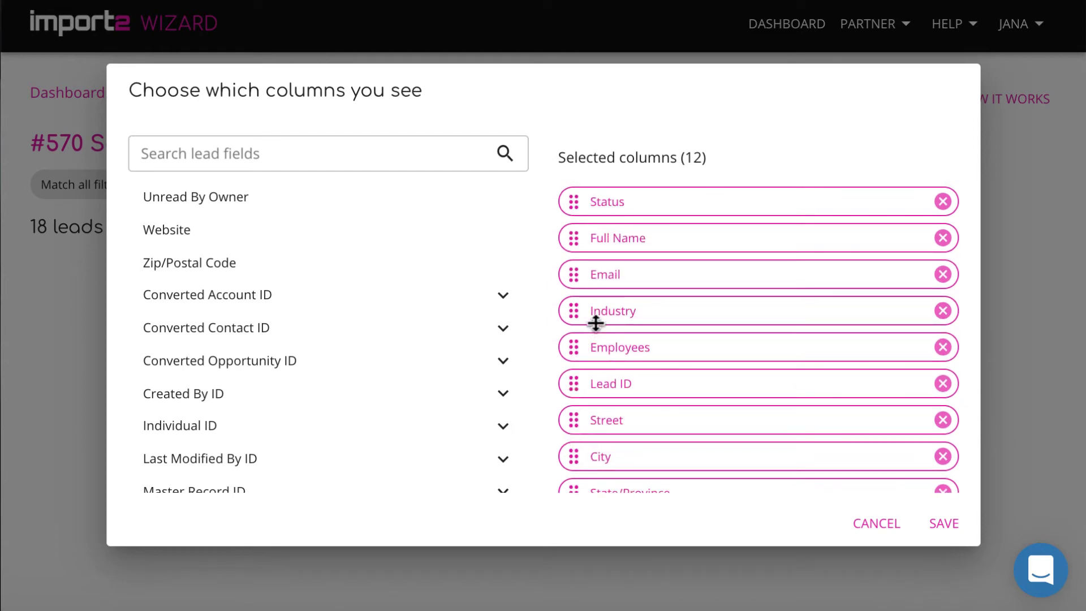
left_click(936, 523)
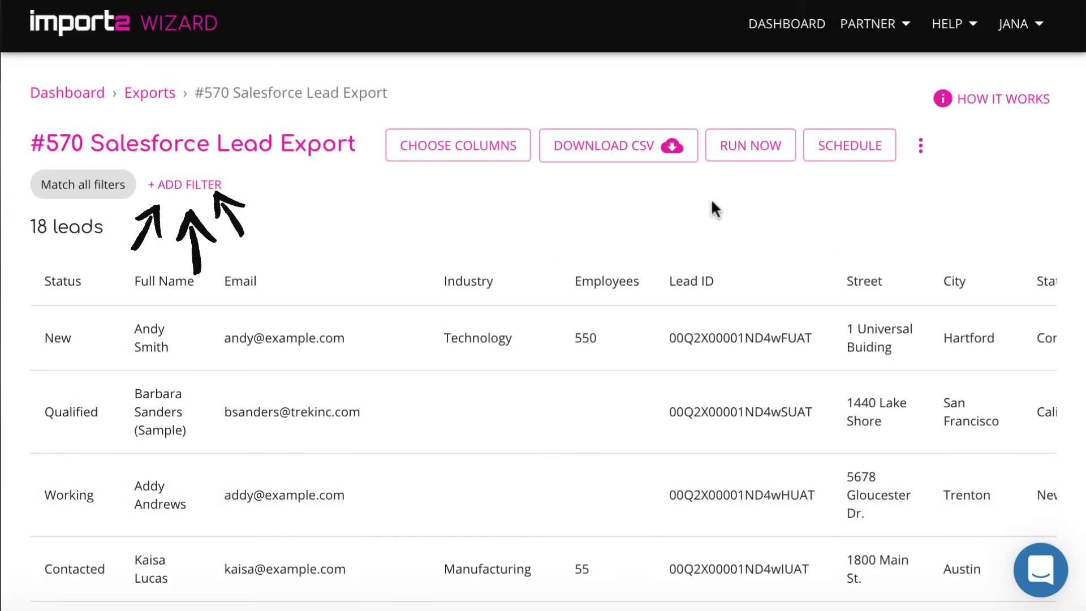
Add a 'Status contains contacted' filter, narrowing the export to 4 of 18 leads
left_click(191, 185)
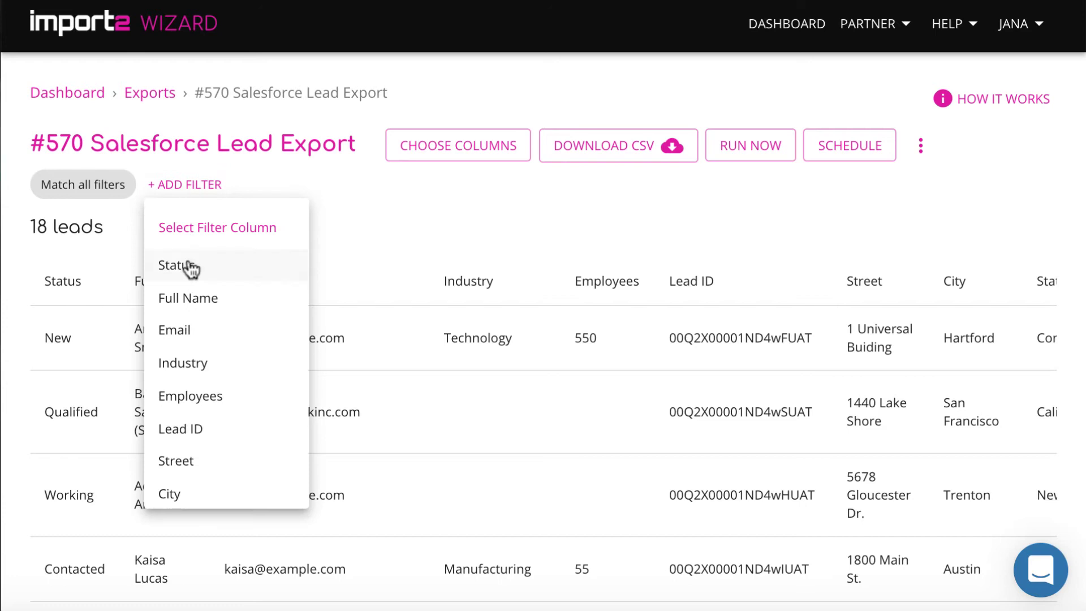
left_click(187, 267)
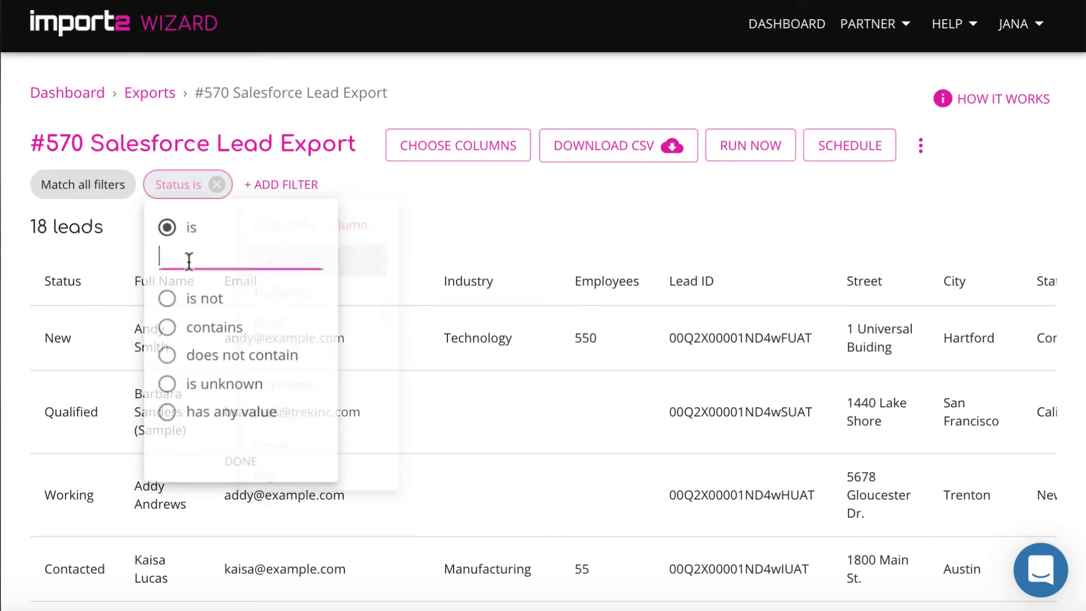
left_click(167, 331)
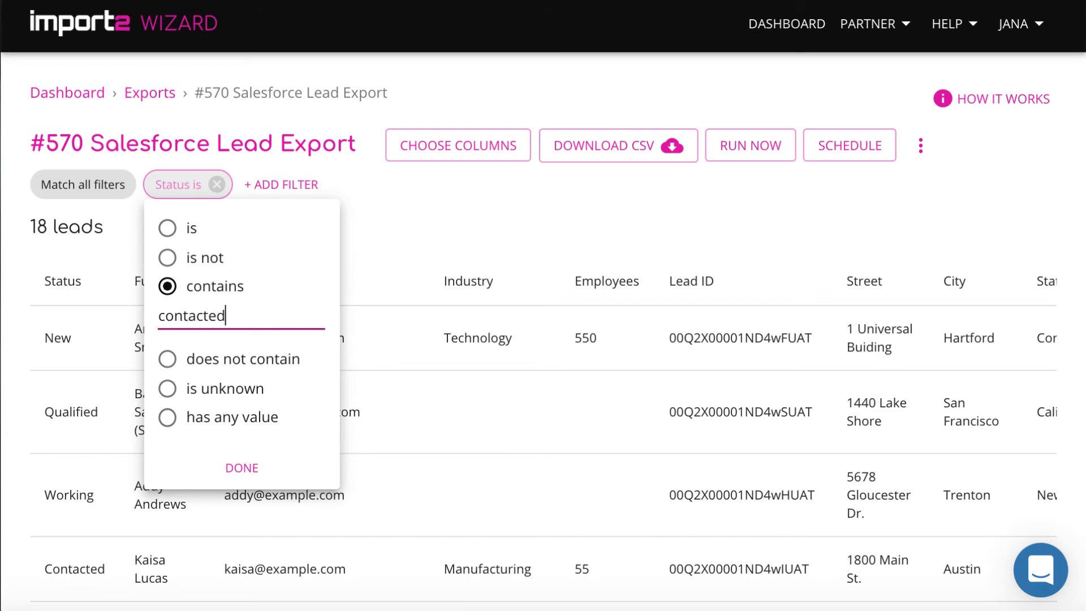
left_click(247, 467)
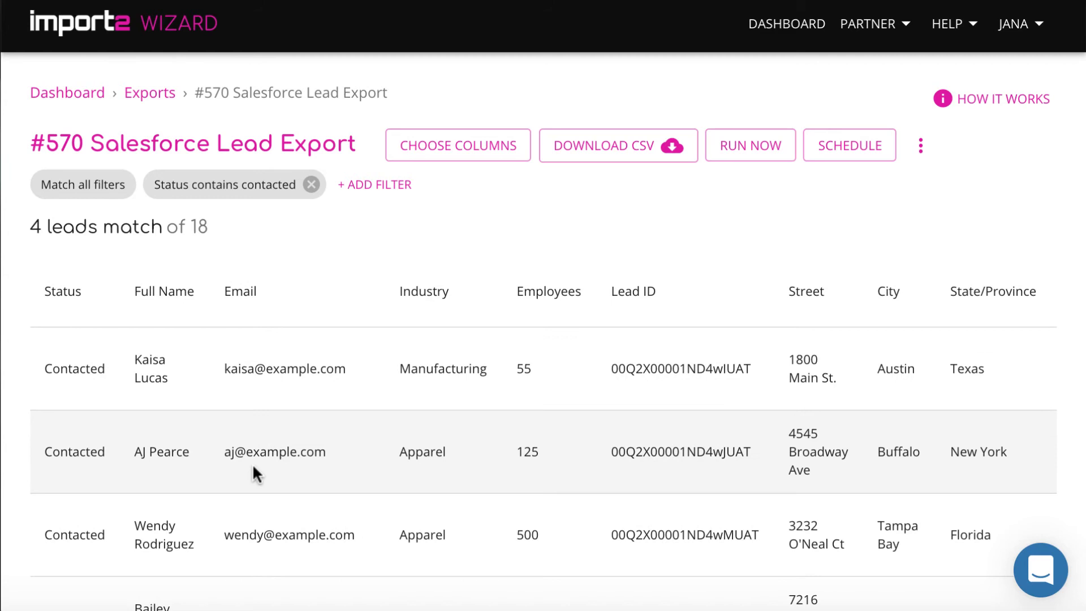
scroll(253, 474, "down", 2)
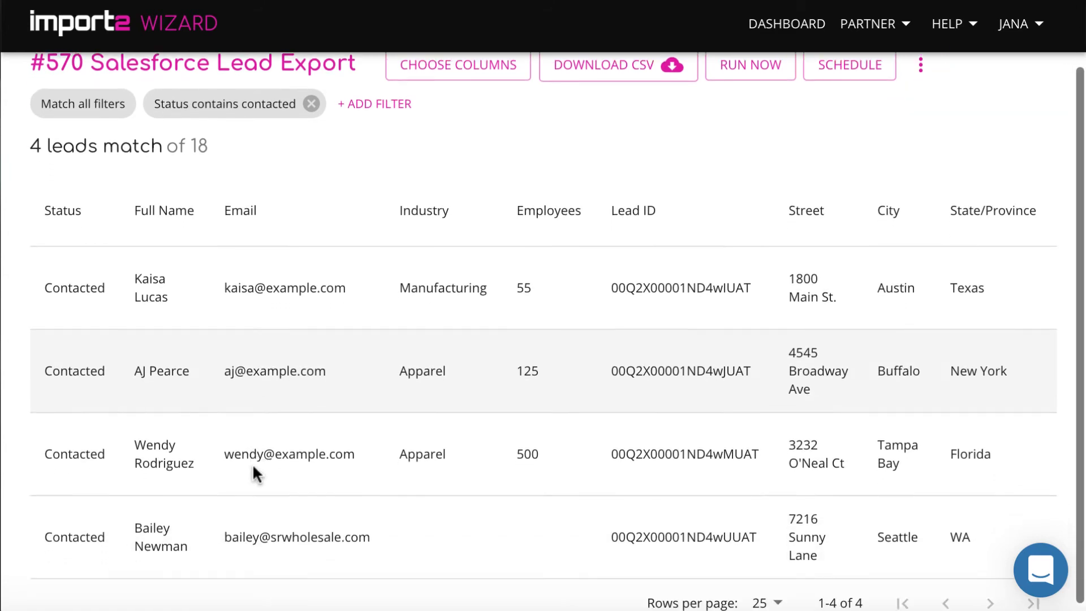
scroll(256, 474, "up", 2)
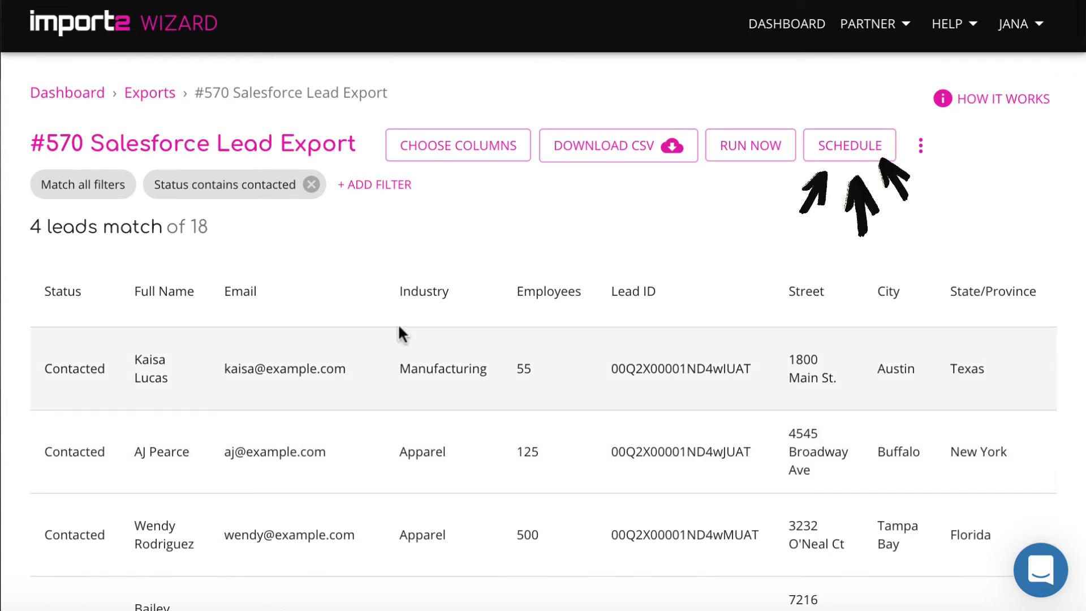
Open the export's schedule settings and set it to run Daily
left_click(849, 146)
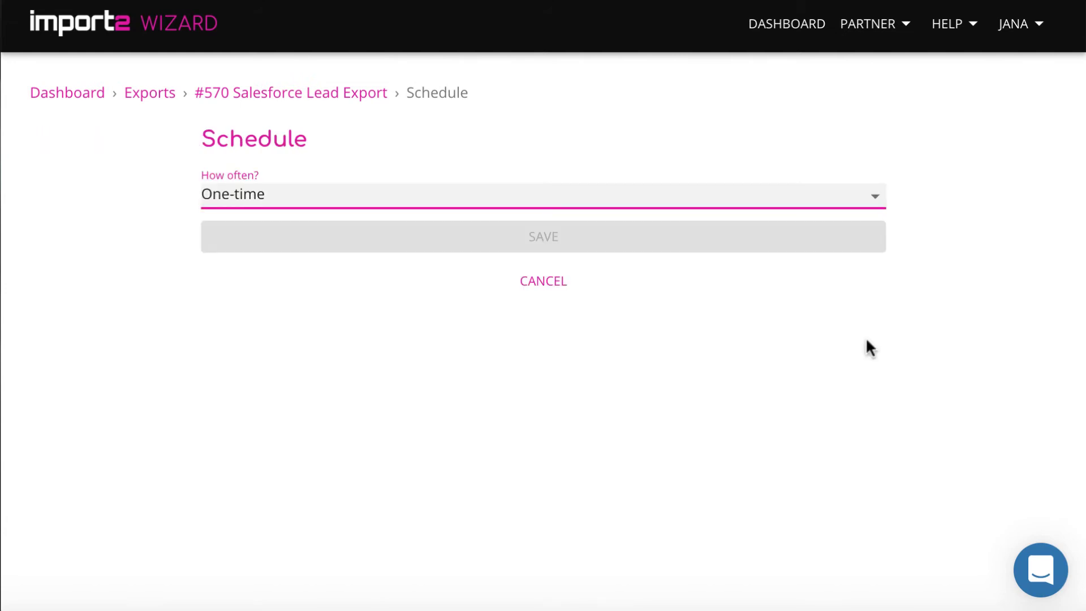
left_click(875, 207)
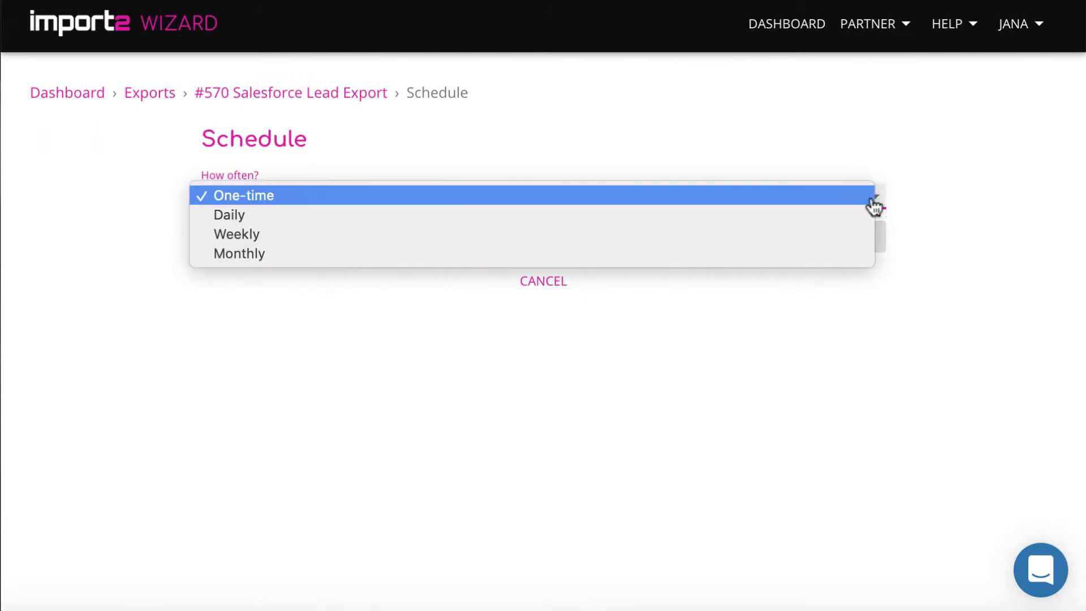
left_click(762, 225)
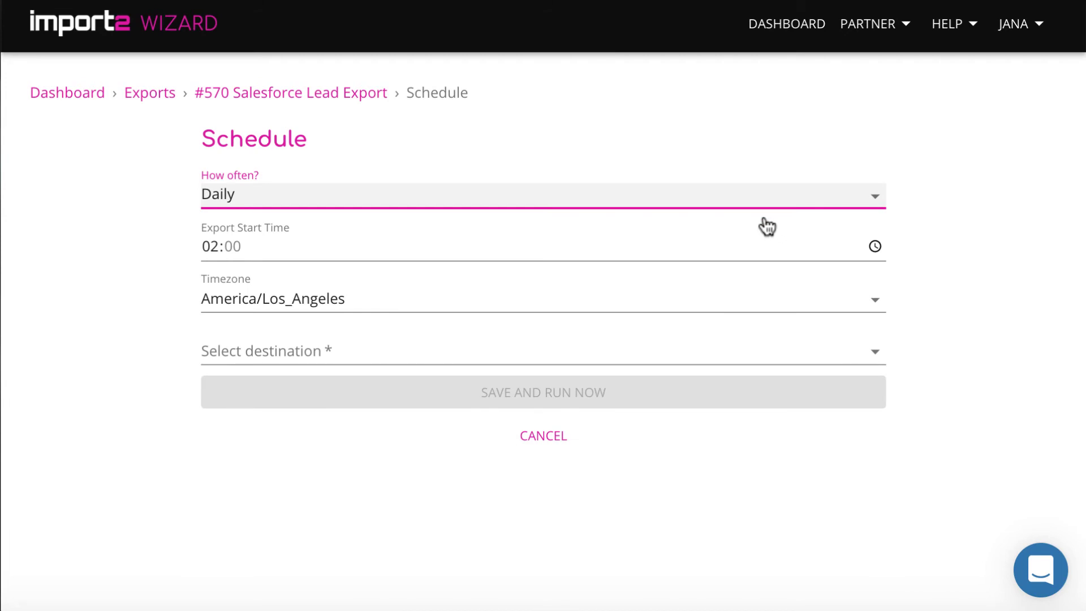
Set the start time to 19:00 and keep the America/Los_Angeles timezone
left_click(876, 247)
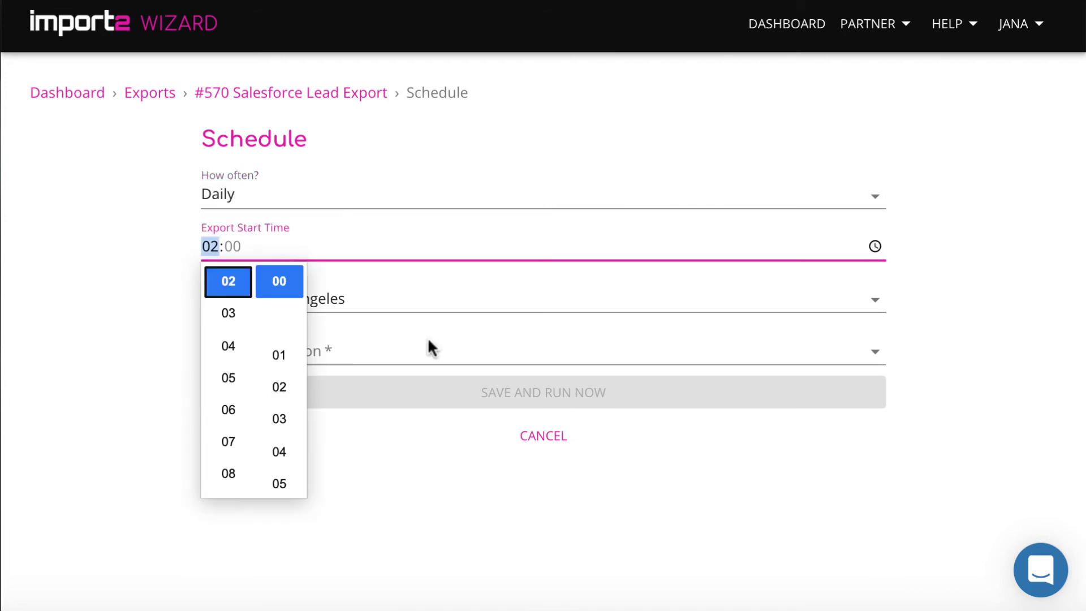
scroll(228, 344, "up", 2)
scroll(228, 344, "down", 9)
scroll(230, 353, "down", 2)
left_click(267, 279)
left_click(273, 278)
left_click(917, 223)
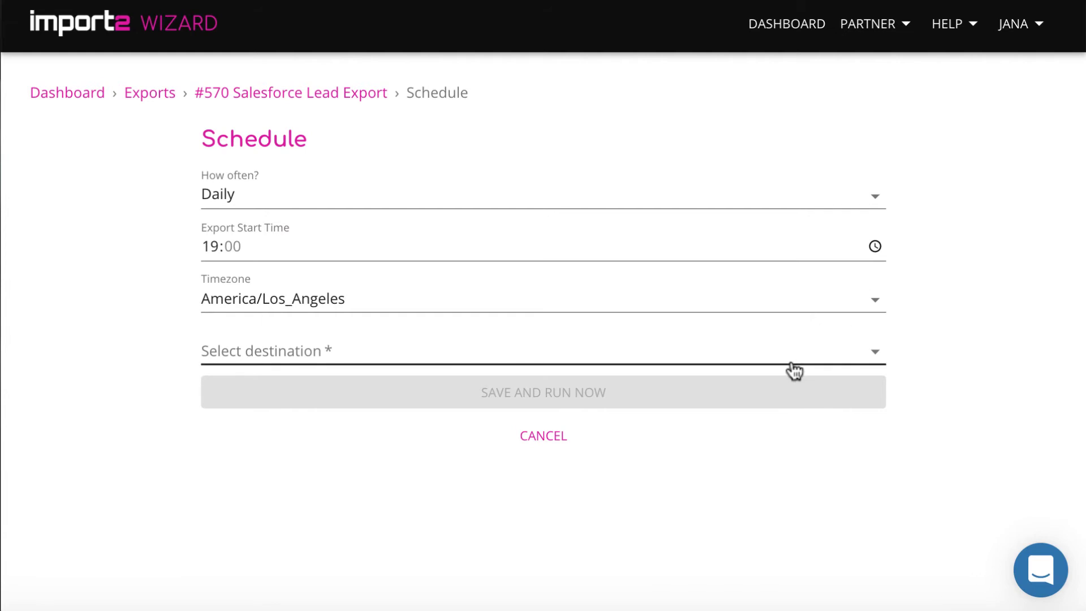
left_click(874, 308)
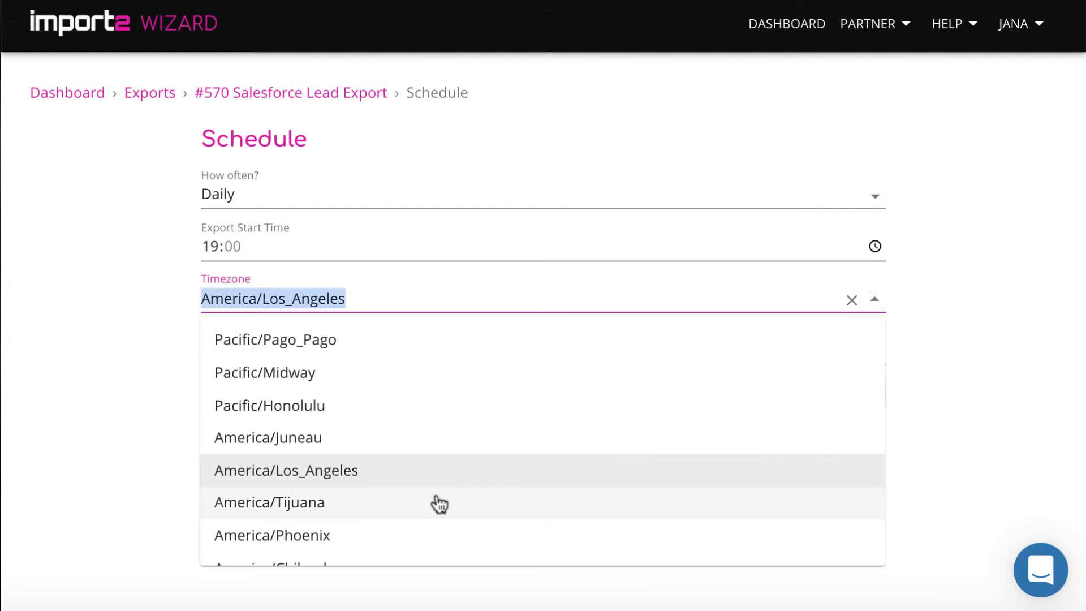
left_click(343, 476)
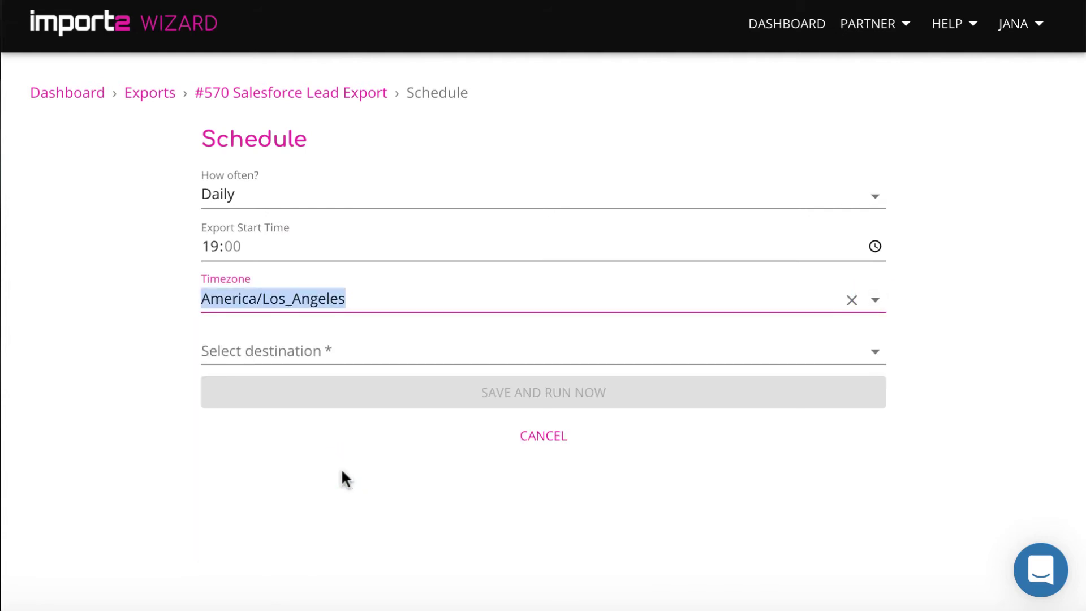
left_click(354, 352)
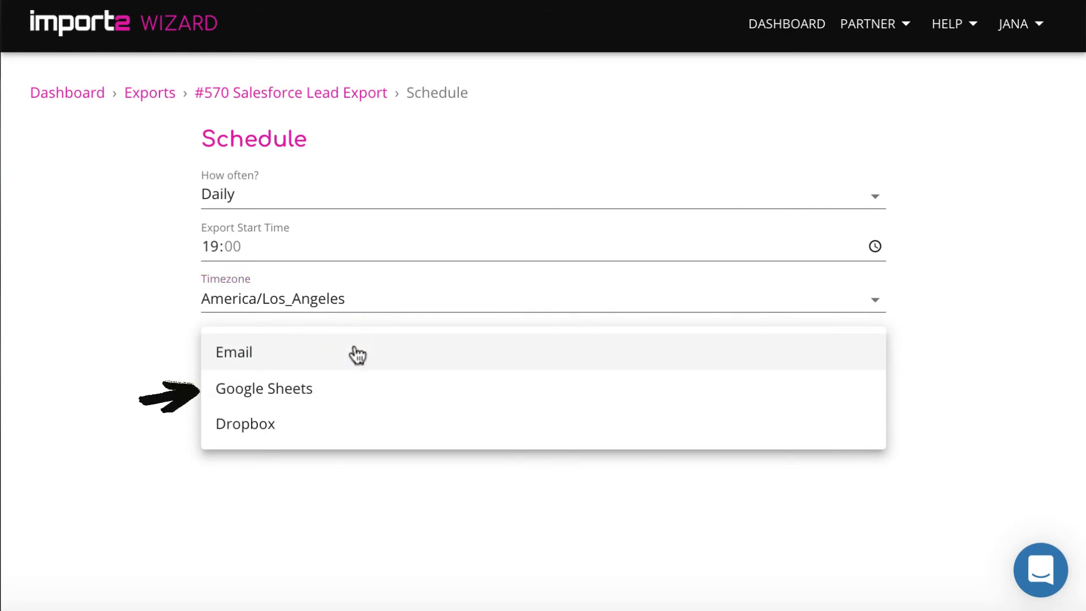
Choose Google Sheets as the destination and grant Import2 access to the Google spreadsheets
left_click(351, 387)
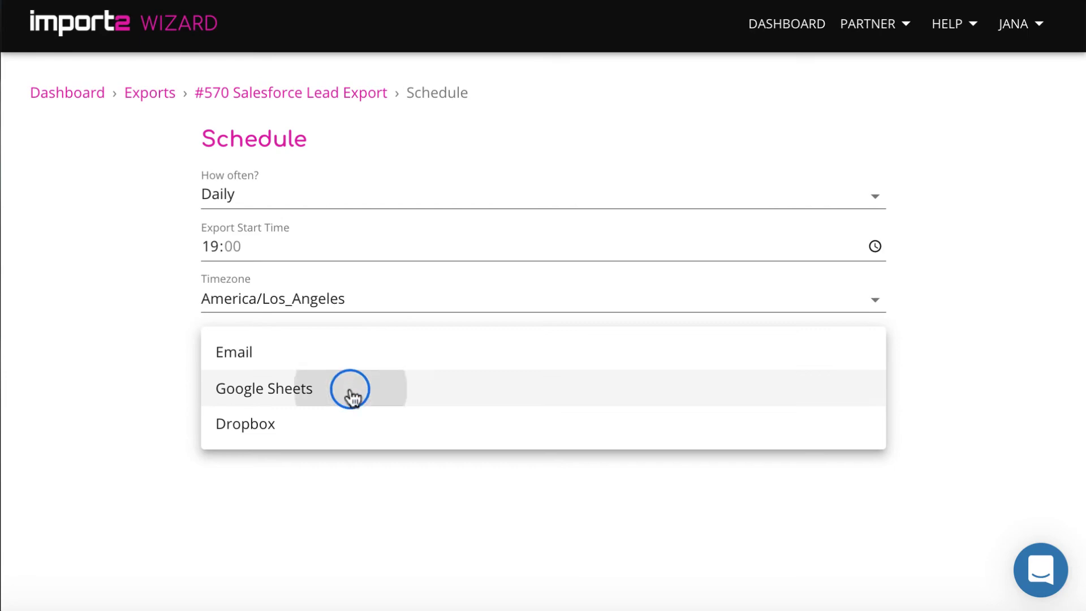
left_click(528, 342)
scroll(547, 365, "down", 2)
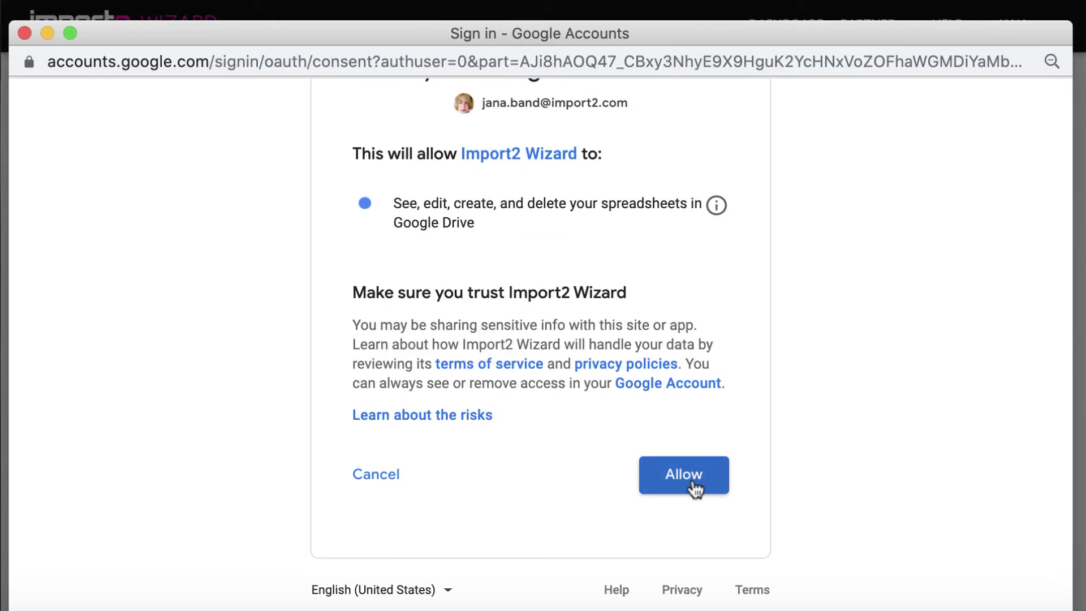
left_click(696, 485)
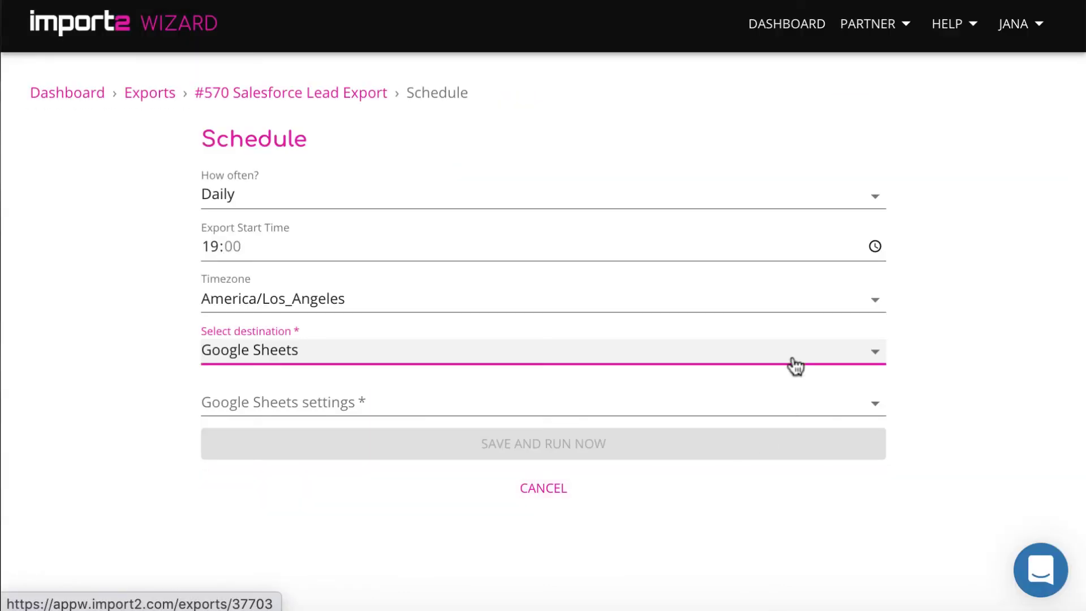
Use the existing spreadsheet via its pasted URL, target the Leads sheet, and save and run
left_click(799, 407)
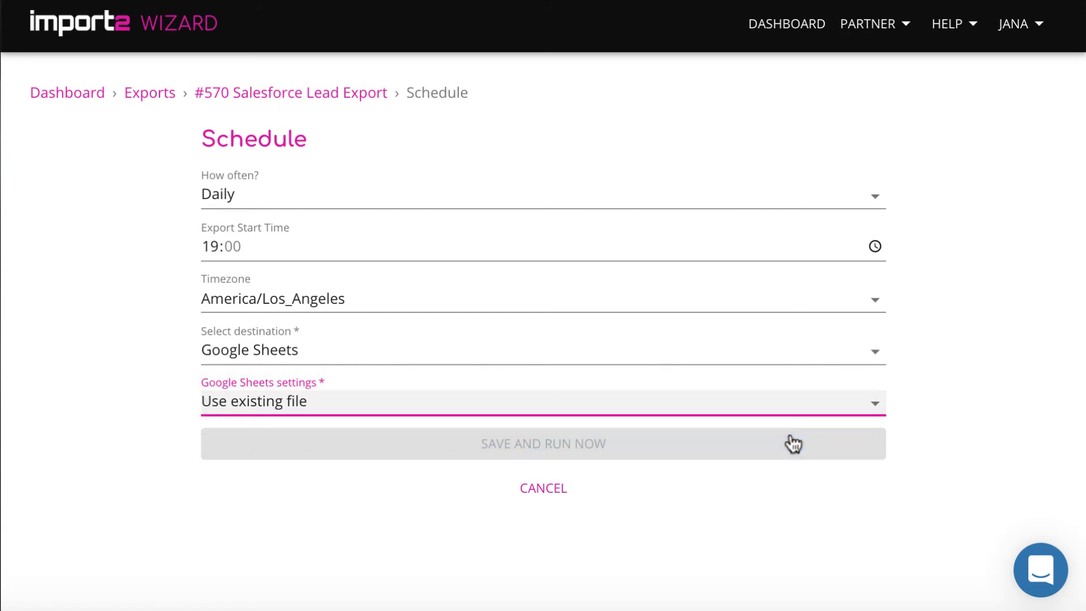
left_click(744, 453)
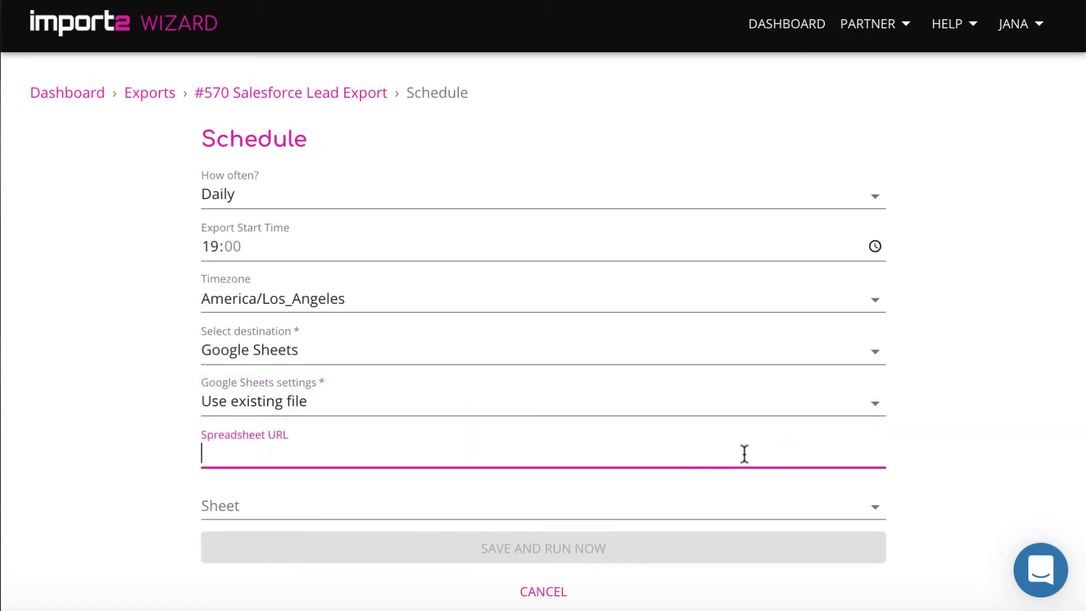
key("ctrl+v")
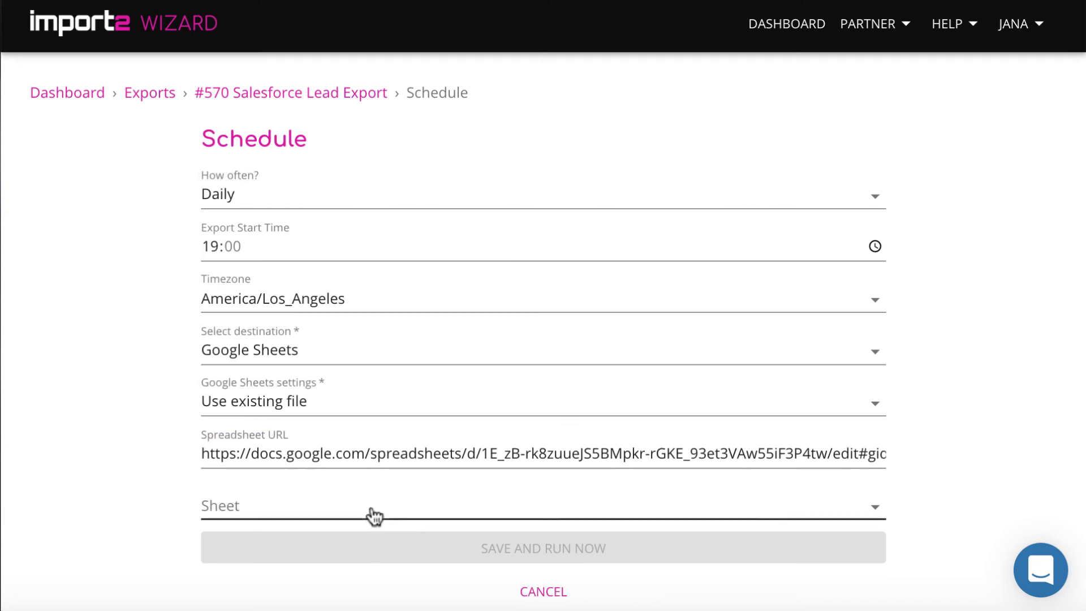
left_click(374, 513)
left_click(368, 531)
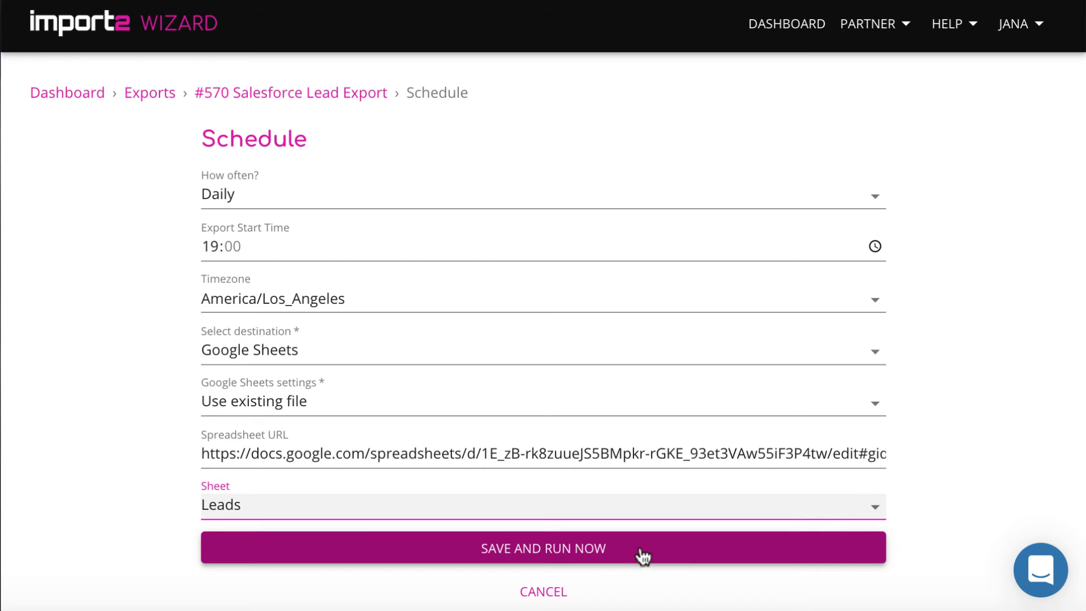
left_click(641, 550)
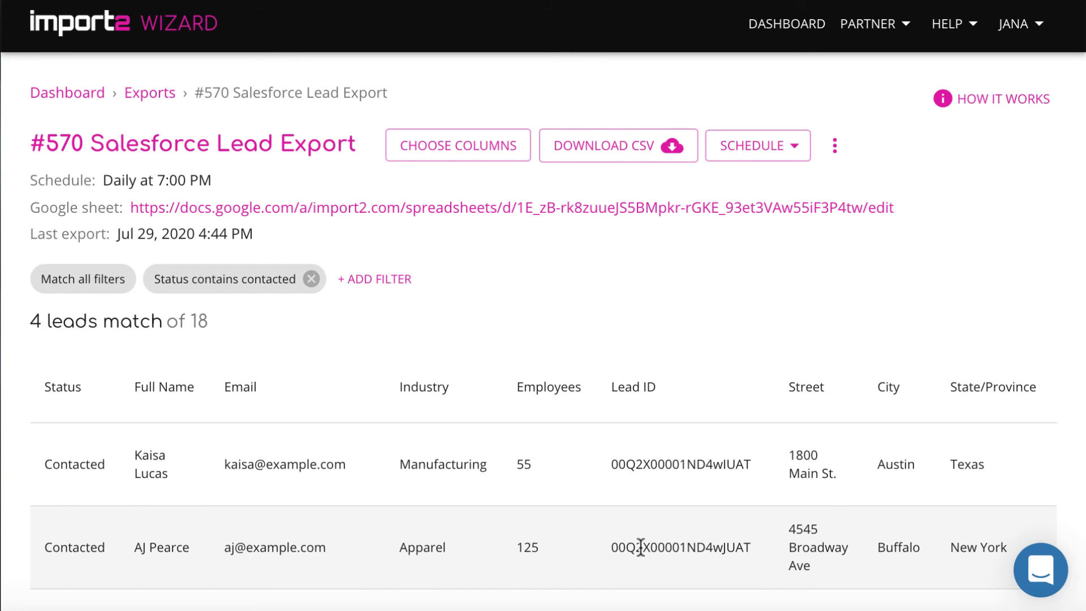
Open the destination spreadsheet from the export history to check the exported leads
scroll(640, 547, "down", 1)
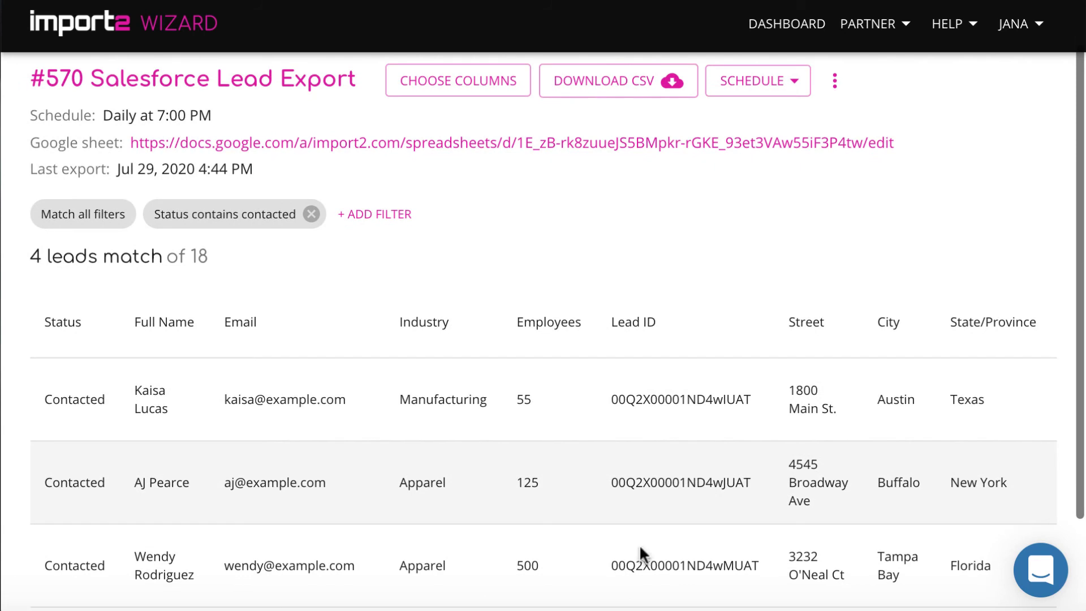
left_click(548, 141)
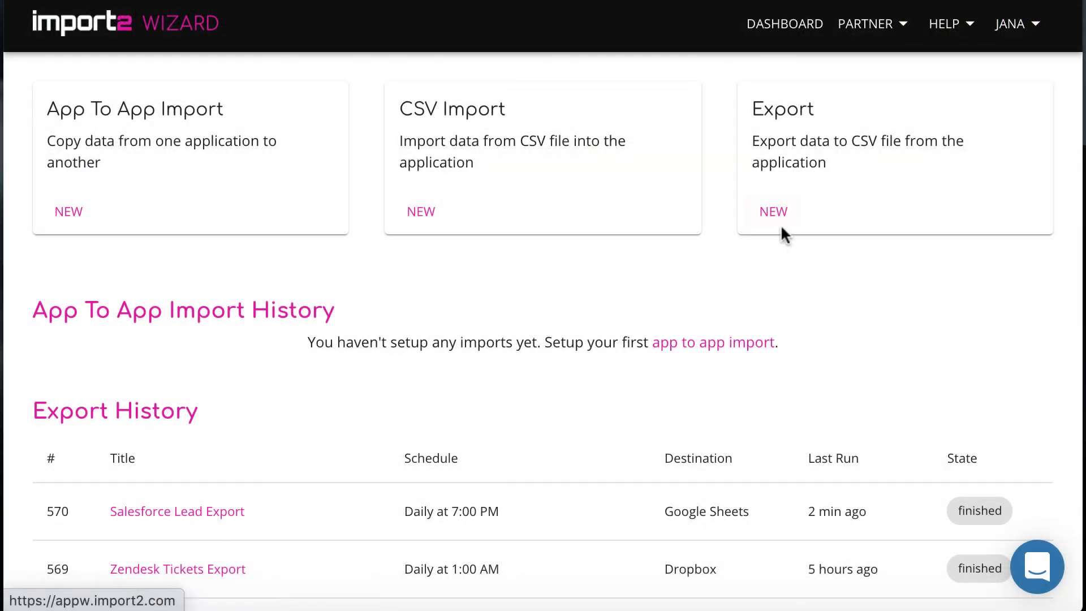
Create a Salesforce Opportunity export to the Google Sheet's Opportunities tab, scheduled daily at 01:00, and run it now
left_click(772, 214)
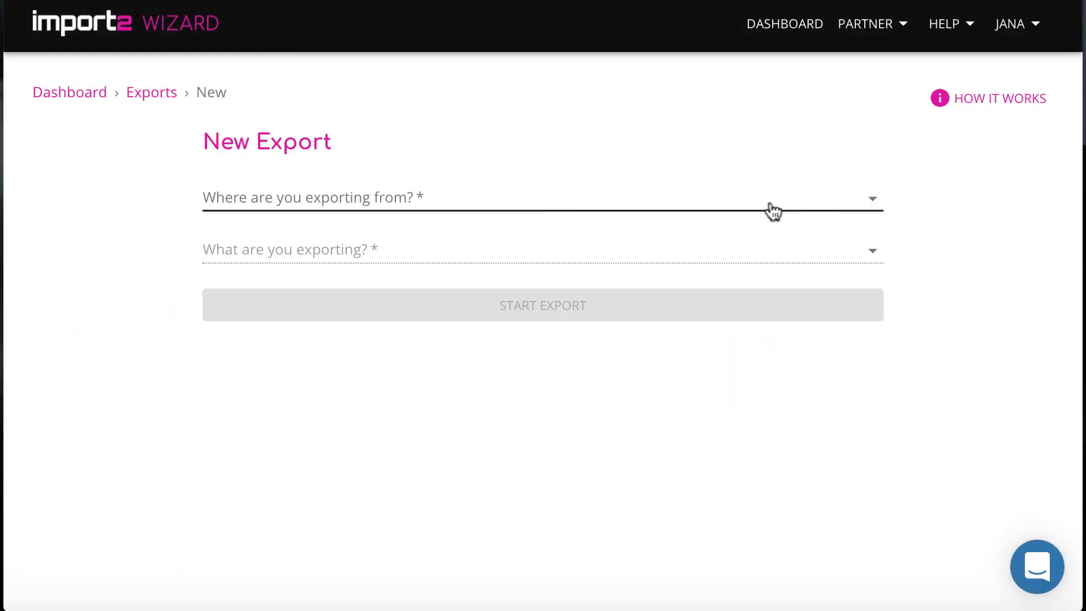
left_click(617, 279)
left_click(319, 556)
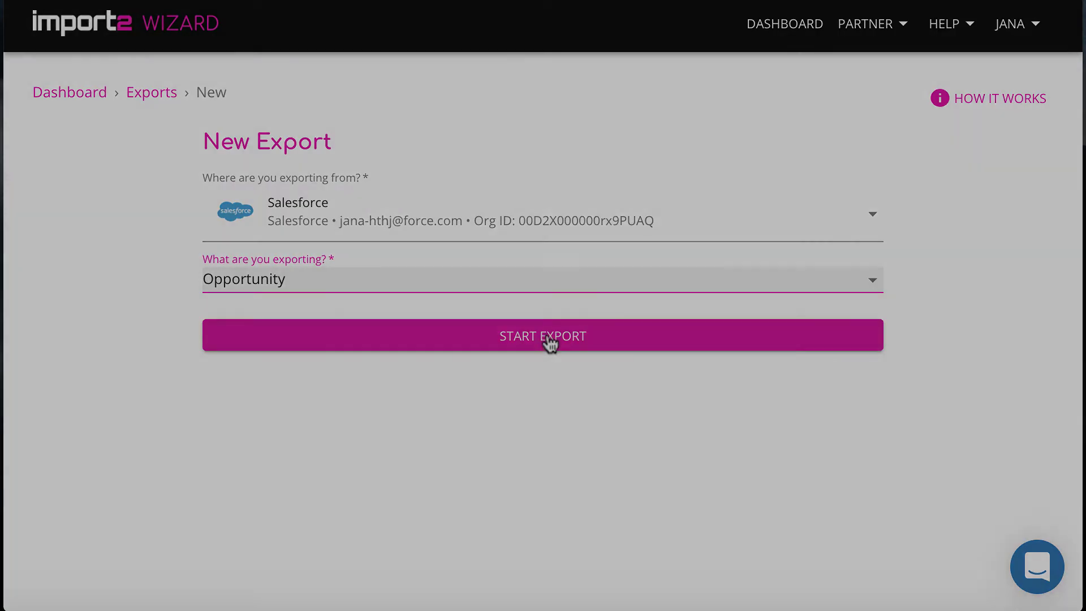
left_click(546, 336)
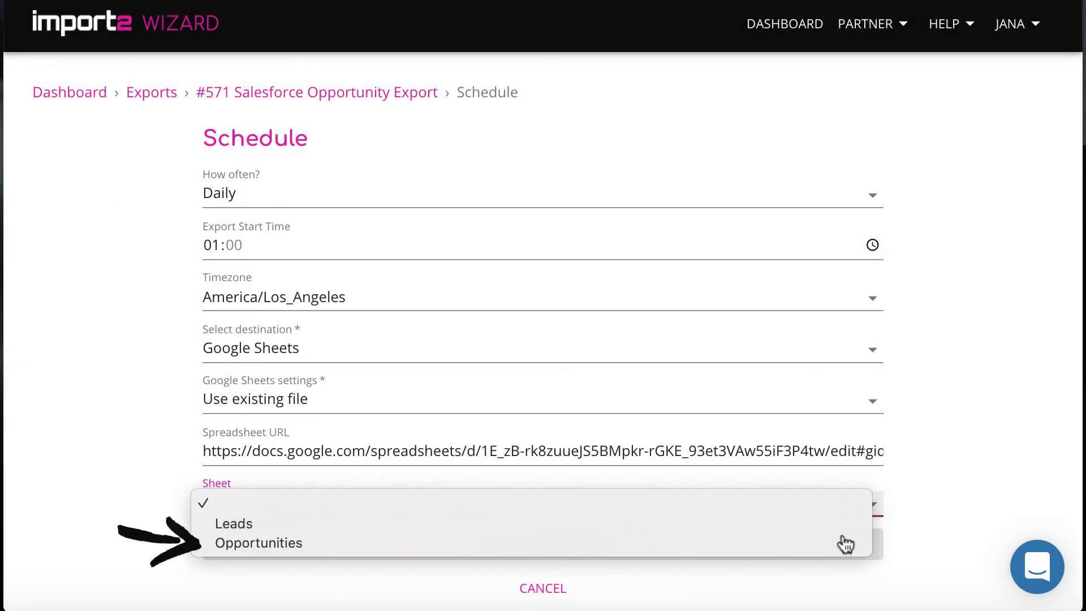
left_click(846, 543)
left_click(846, 544)
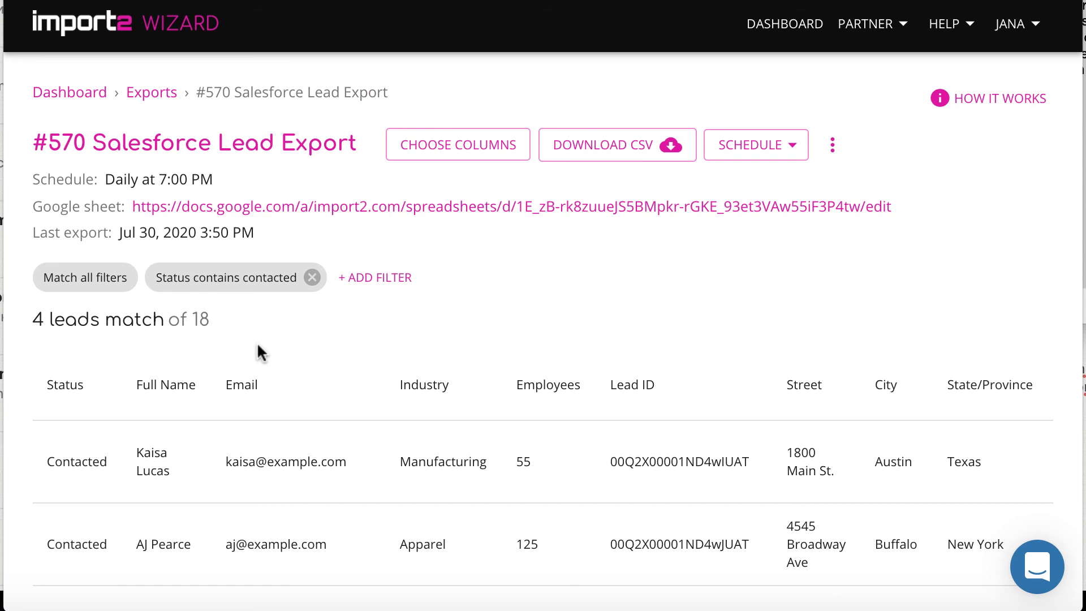
left_click(765, 146)
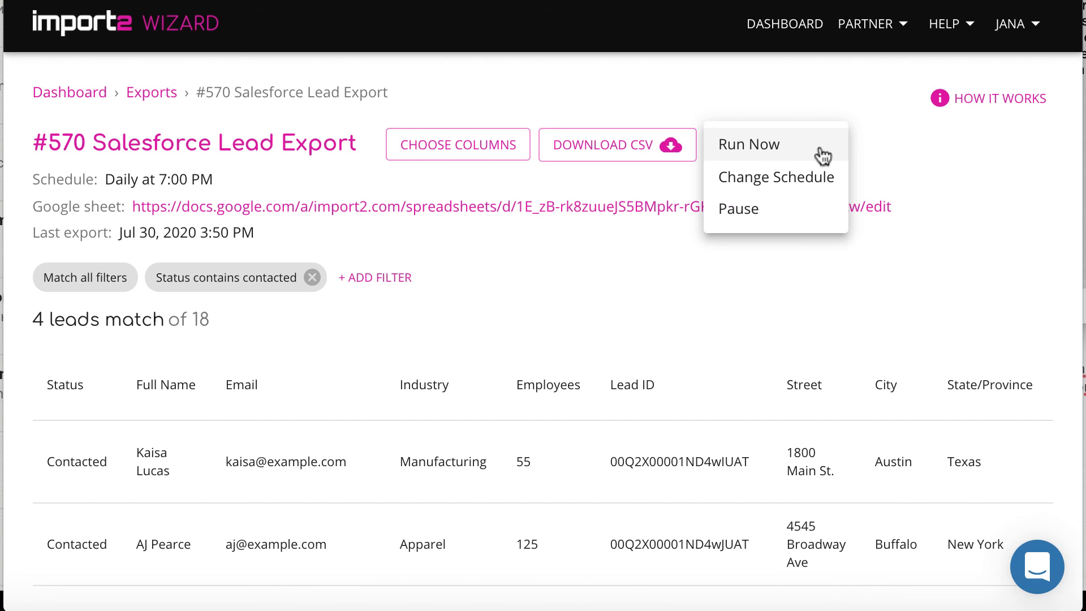
left_click(870, 154)
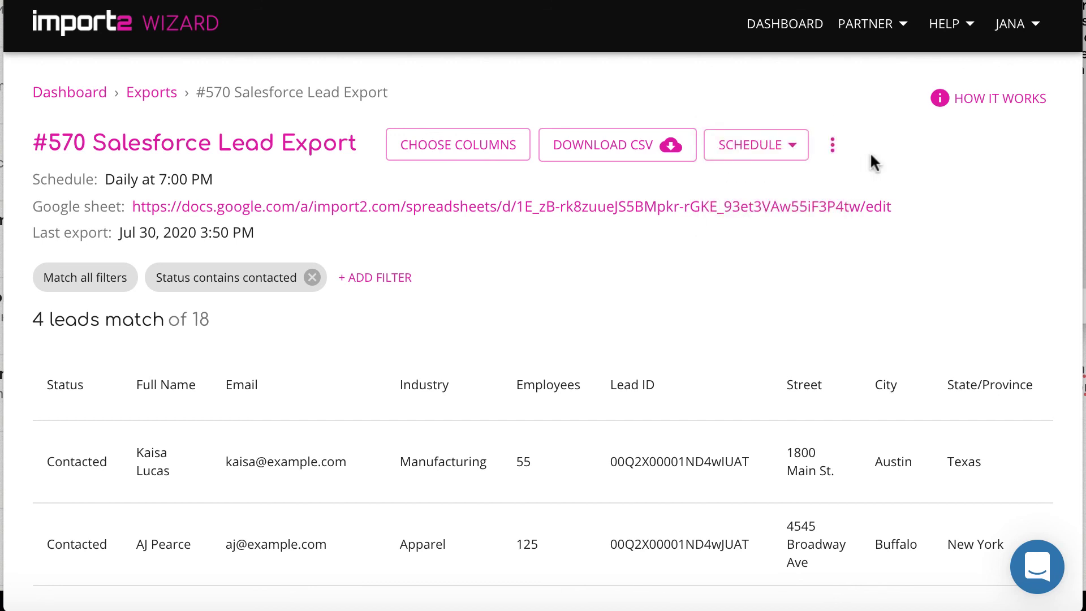